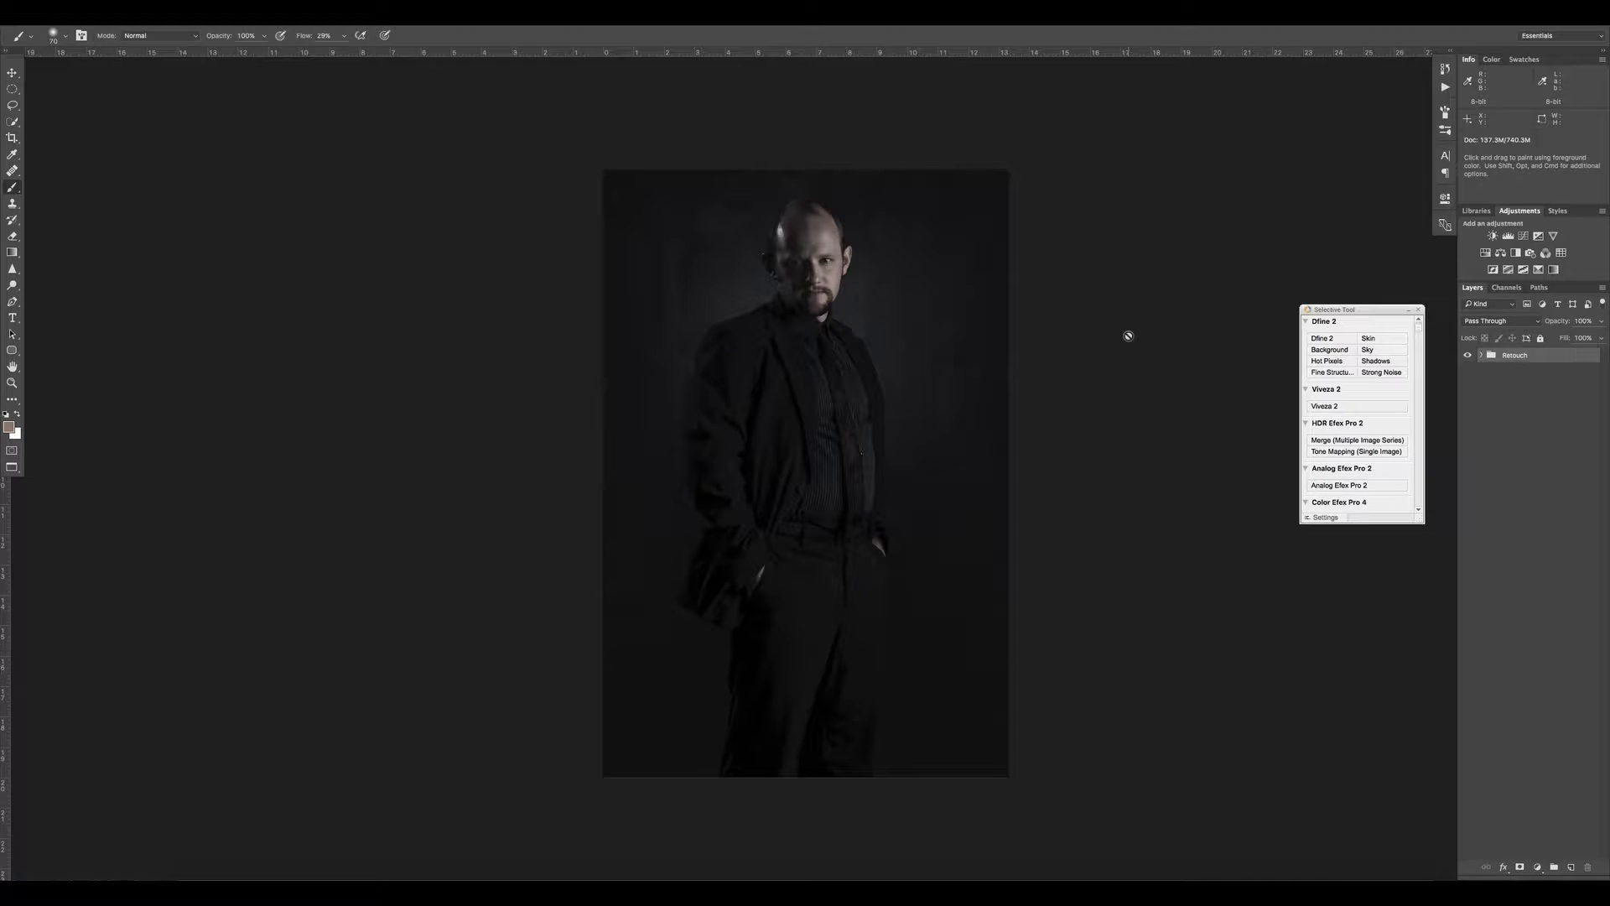
Step: Create two merged copies of the visible image above the Retouch group, naming the lower one BG and the upper one Sharpen
key("super+alt+shift+e")
key("super+j")
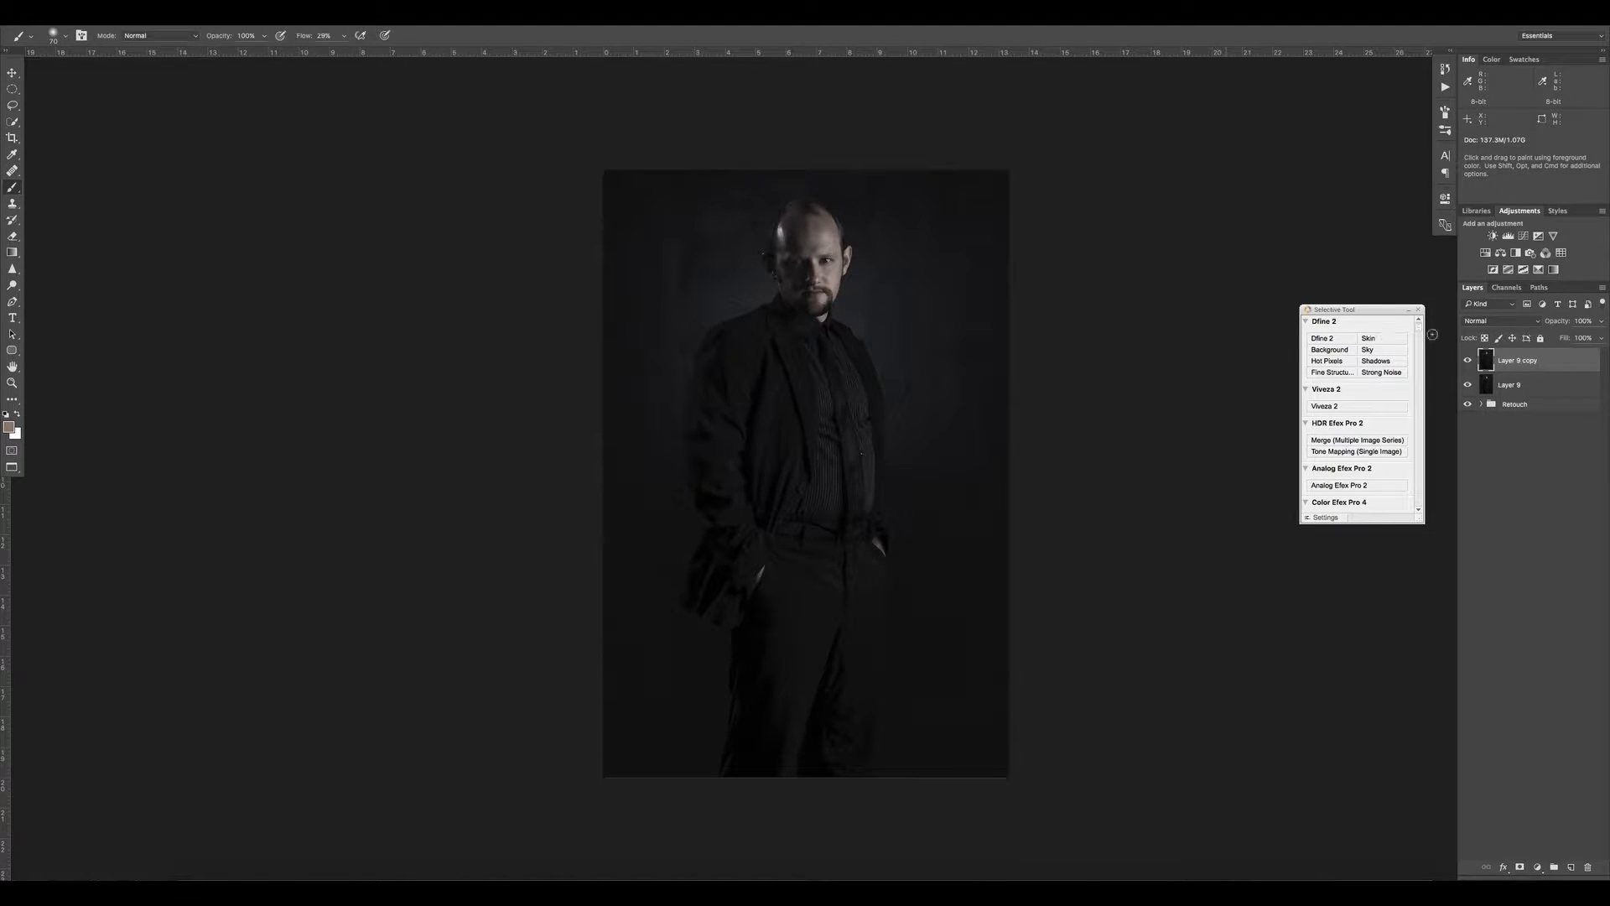
left_click(1517, 385)
double_click(1512, 385)
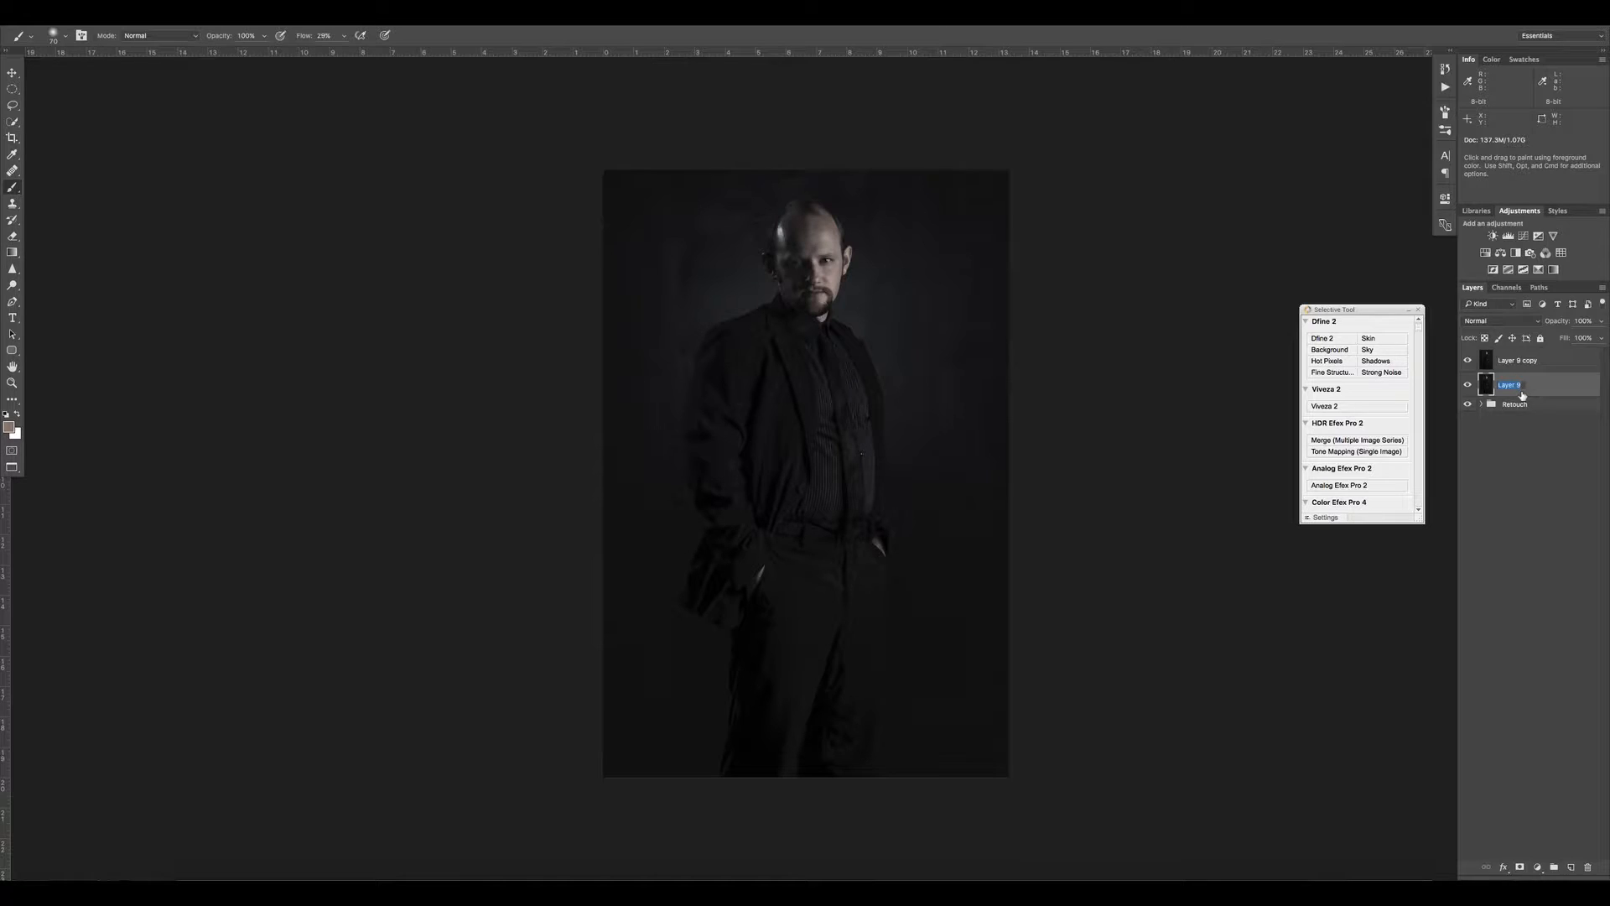
type("BG")
key("Return")
double_click(1520, 362)
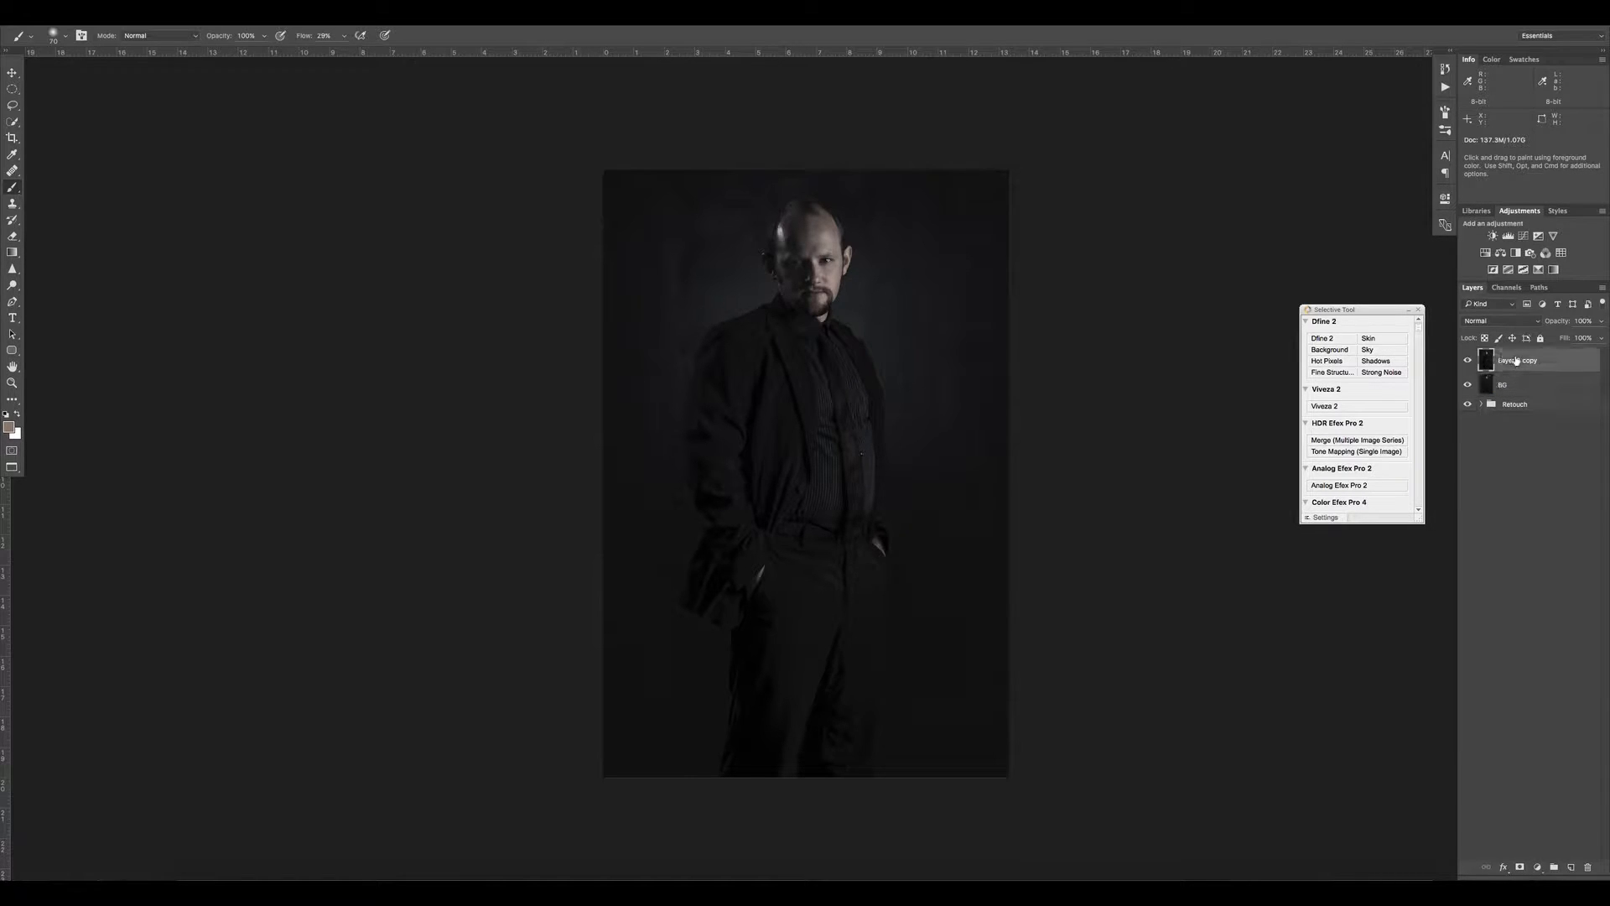
type("Sharpen")
key("Return")
Step: Group the Sharpen and BG layers and name the group FAD
left_click(1546, 393, "shift")
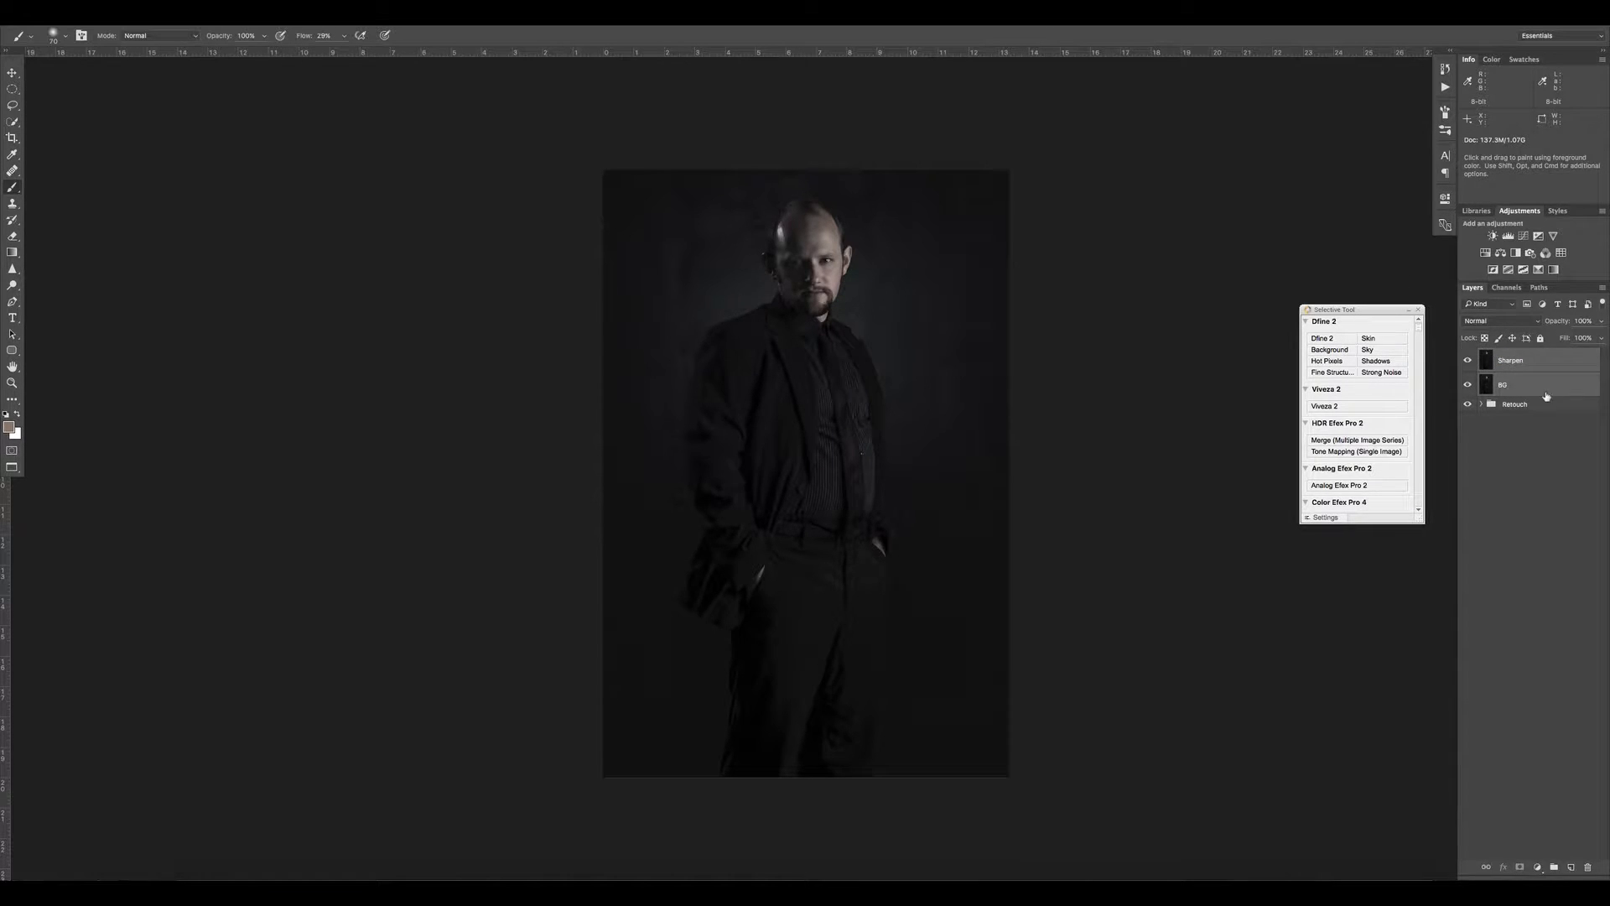
key("super+g")
double_click(1520, 355)
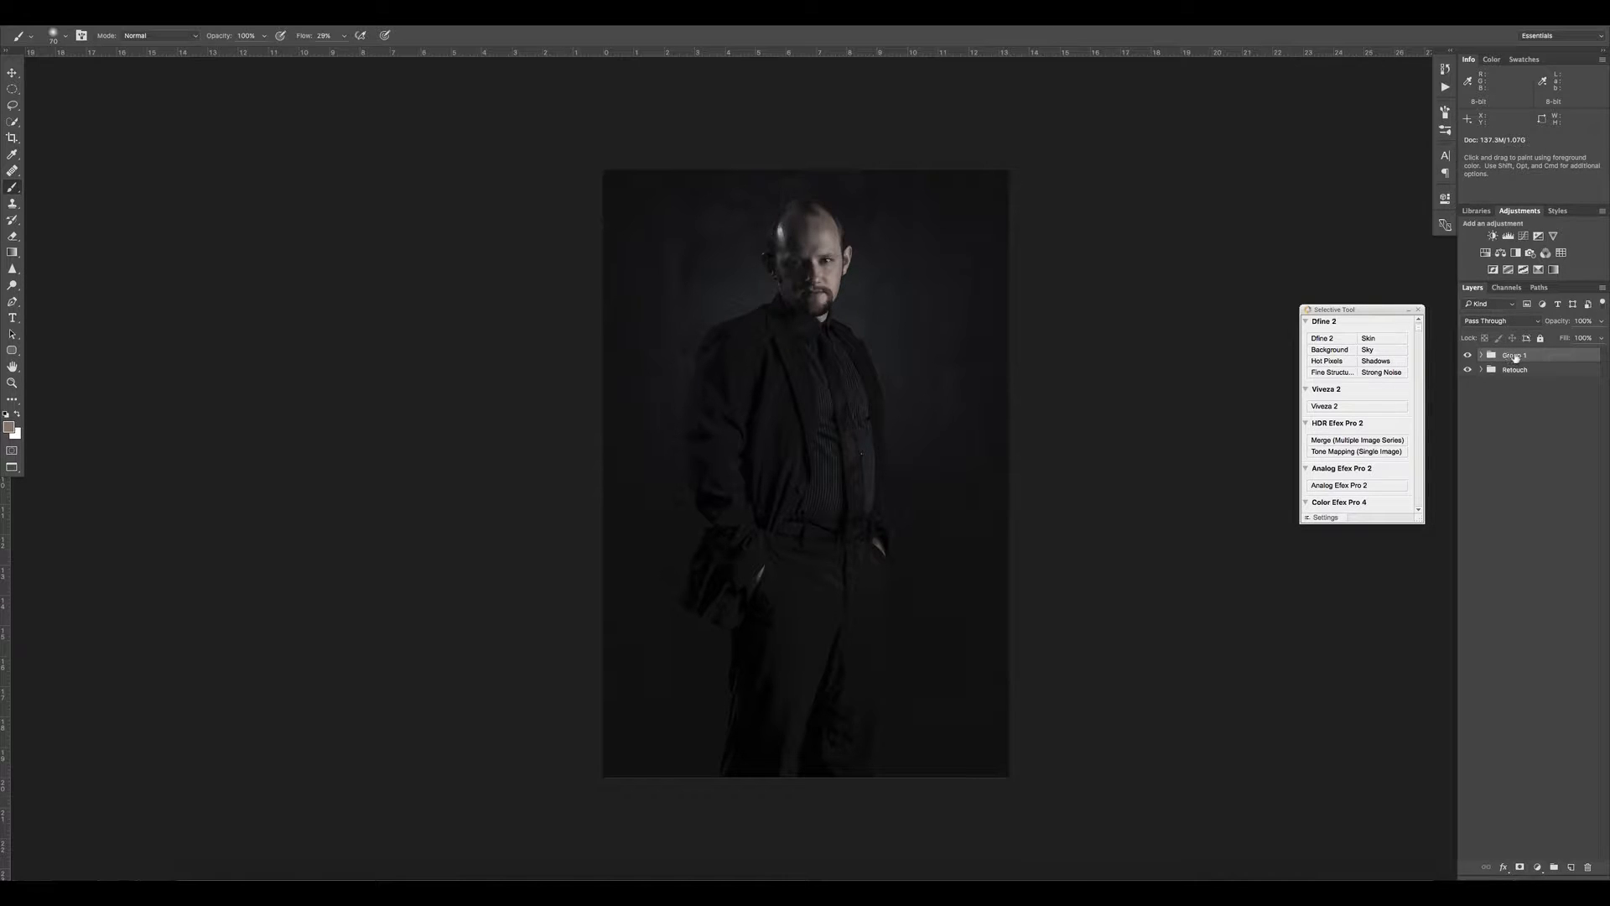
type("FAD")
Step: Invert the Sharpen layer inside the FAD group and convert it for smart filters
left_click(1481, 355)
left_click(1566, 390)
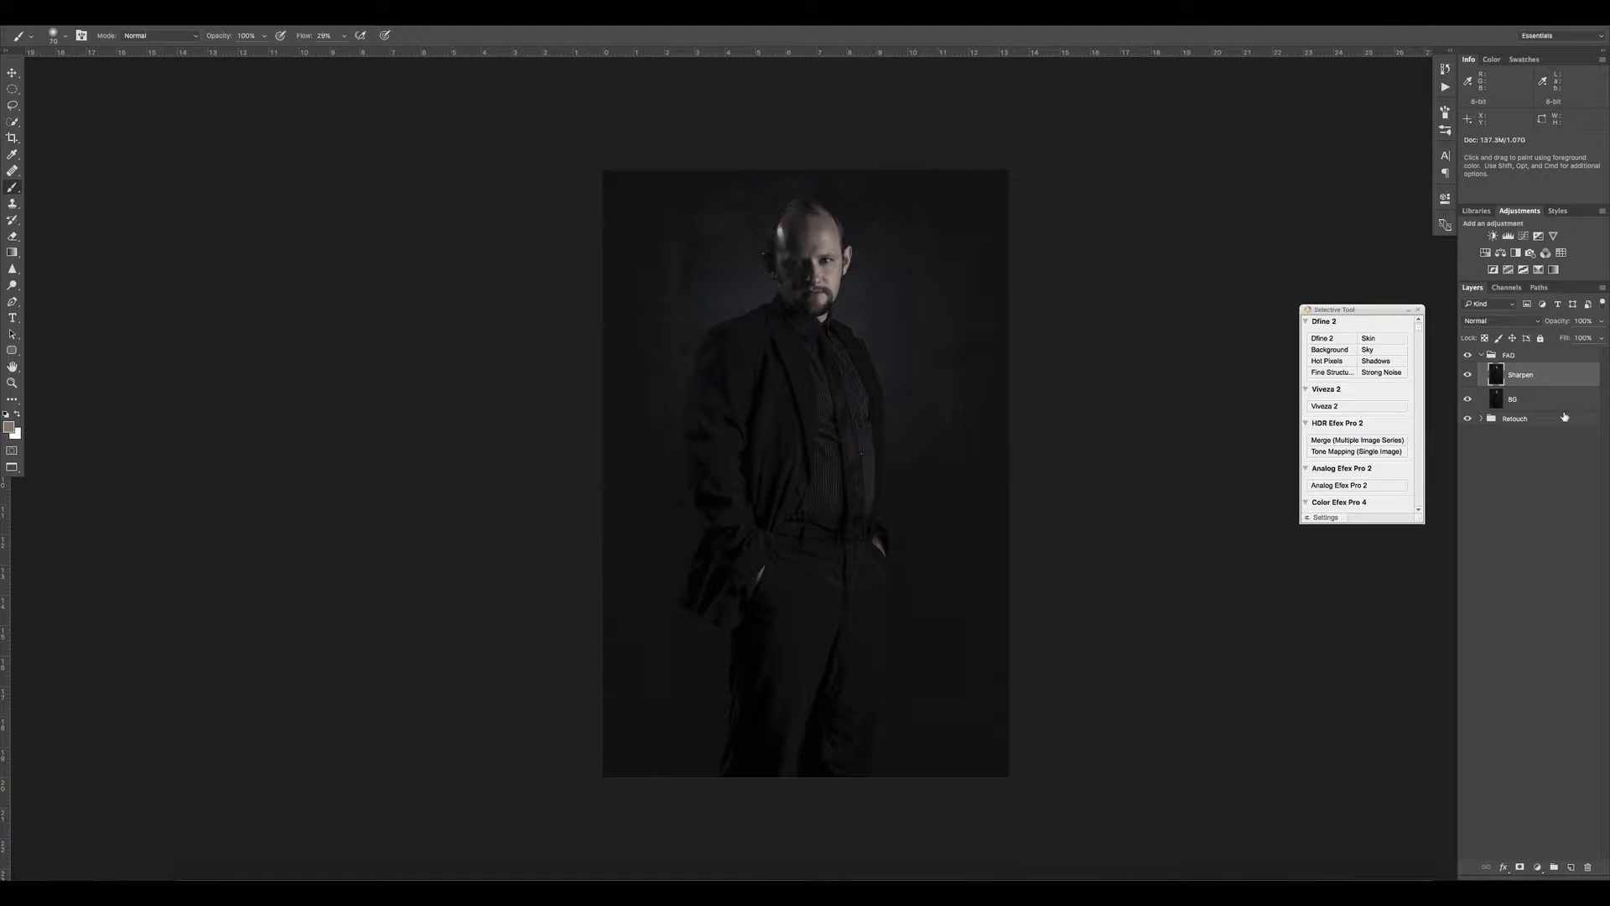
key("super+i")
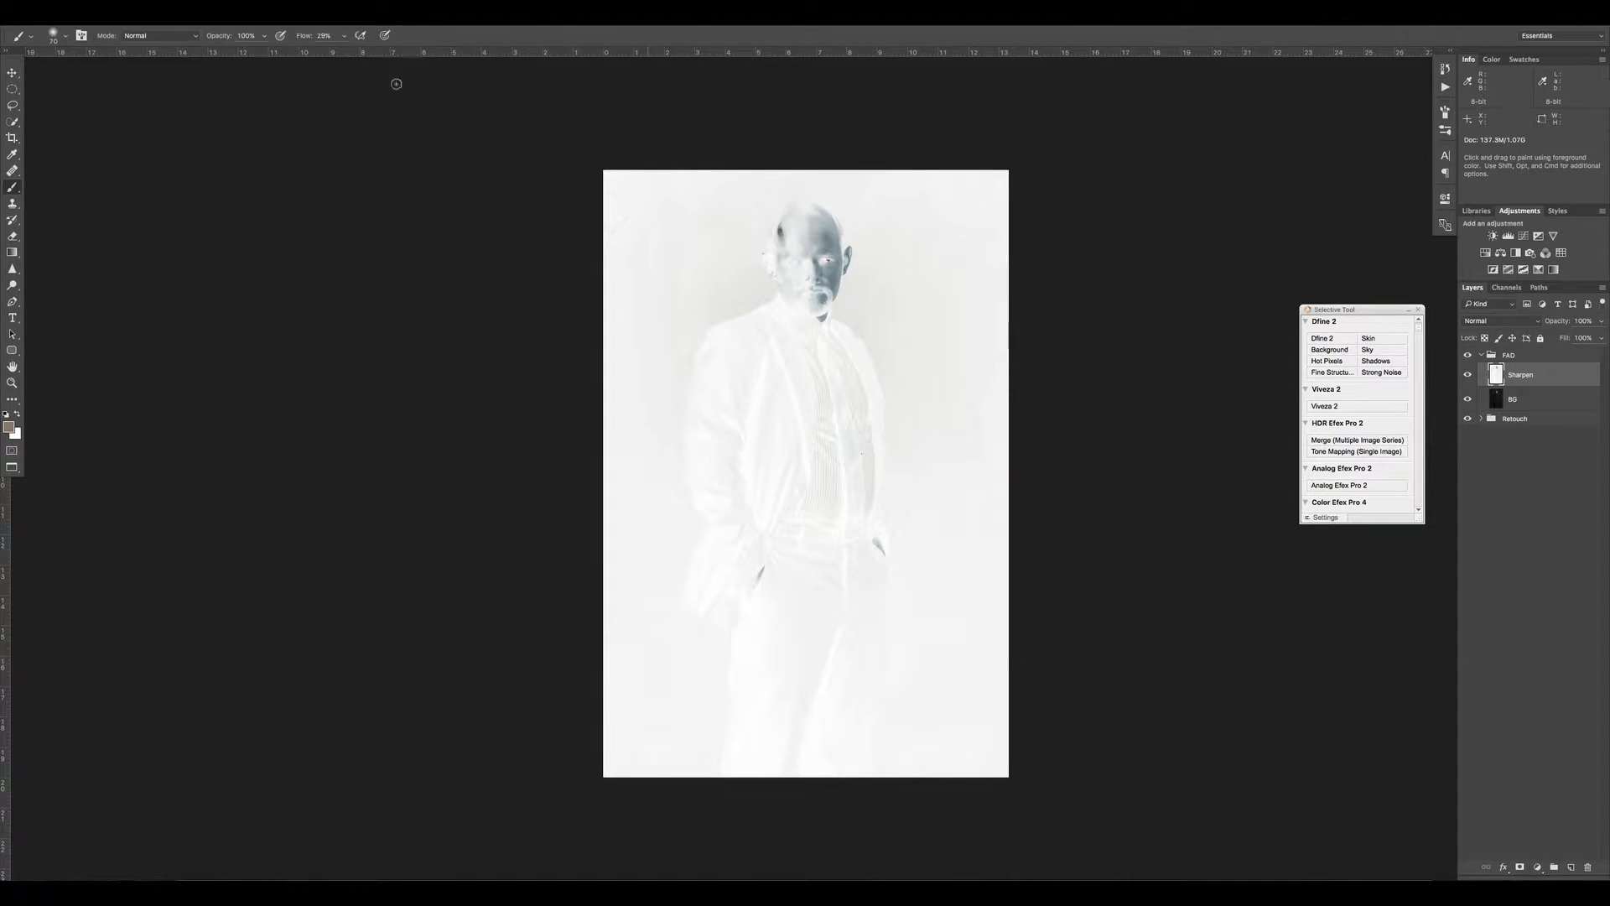
left_click(323, 13)
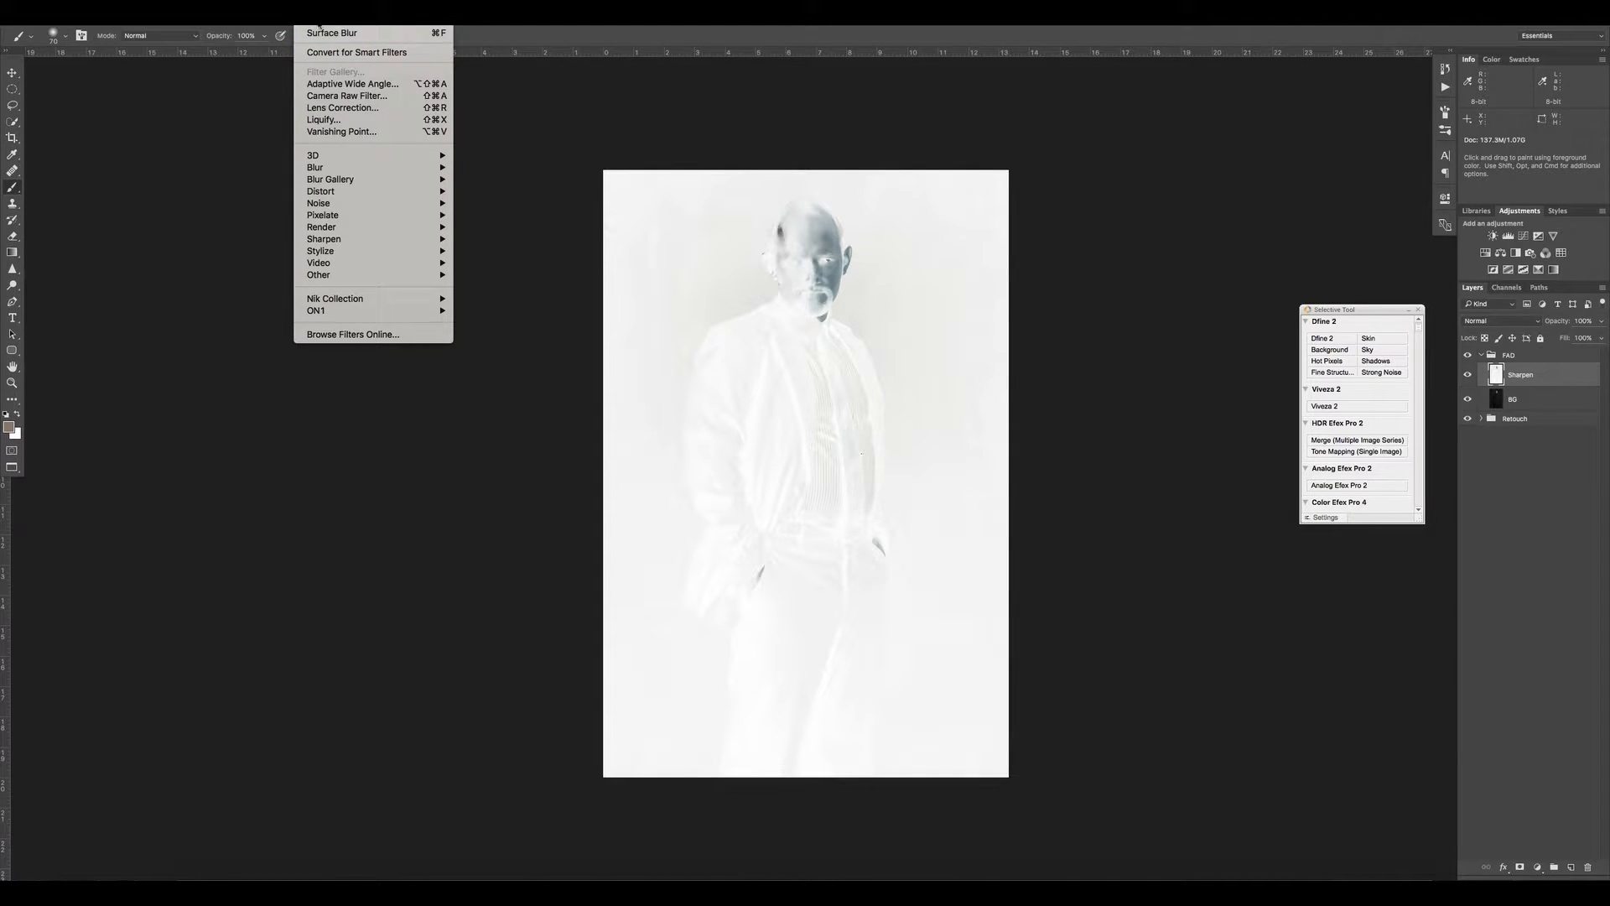
left_click(366, 53)
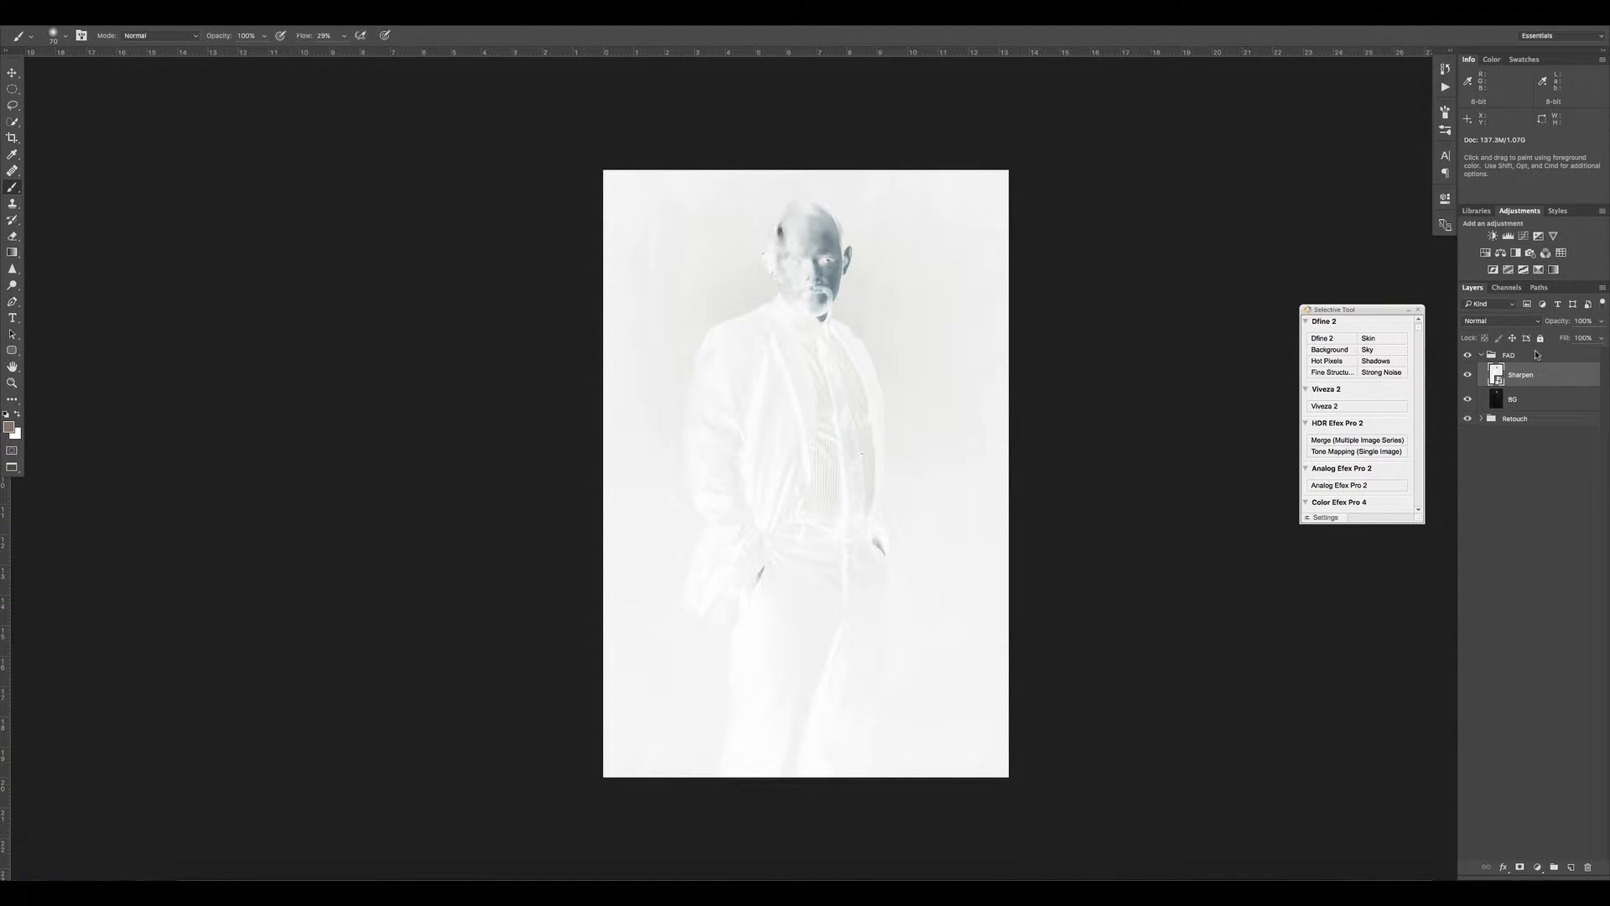
Step: Set the FAD group's blend mode to Overlay and the Sharpen layer's to Vivid Light, comparing the image with and without the group
left_click(1541, 357)
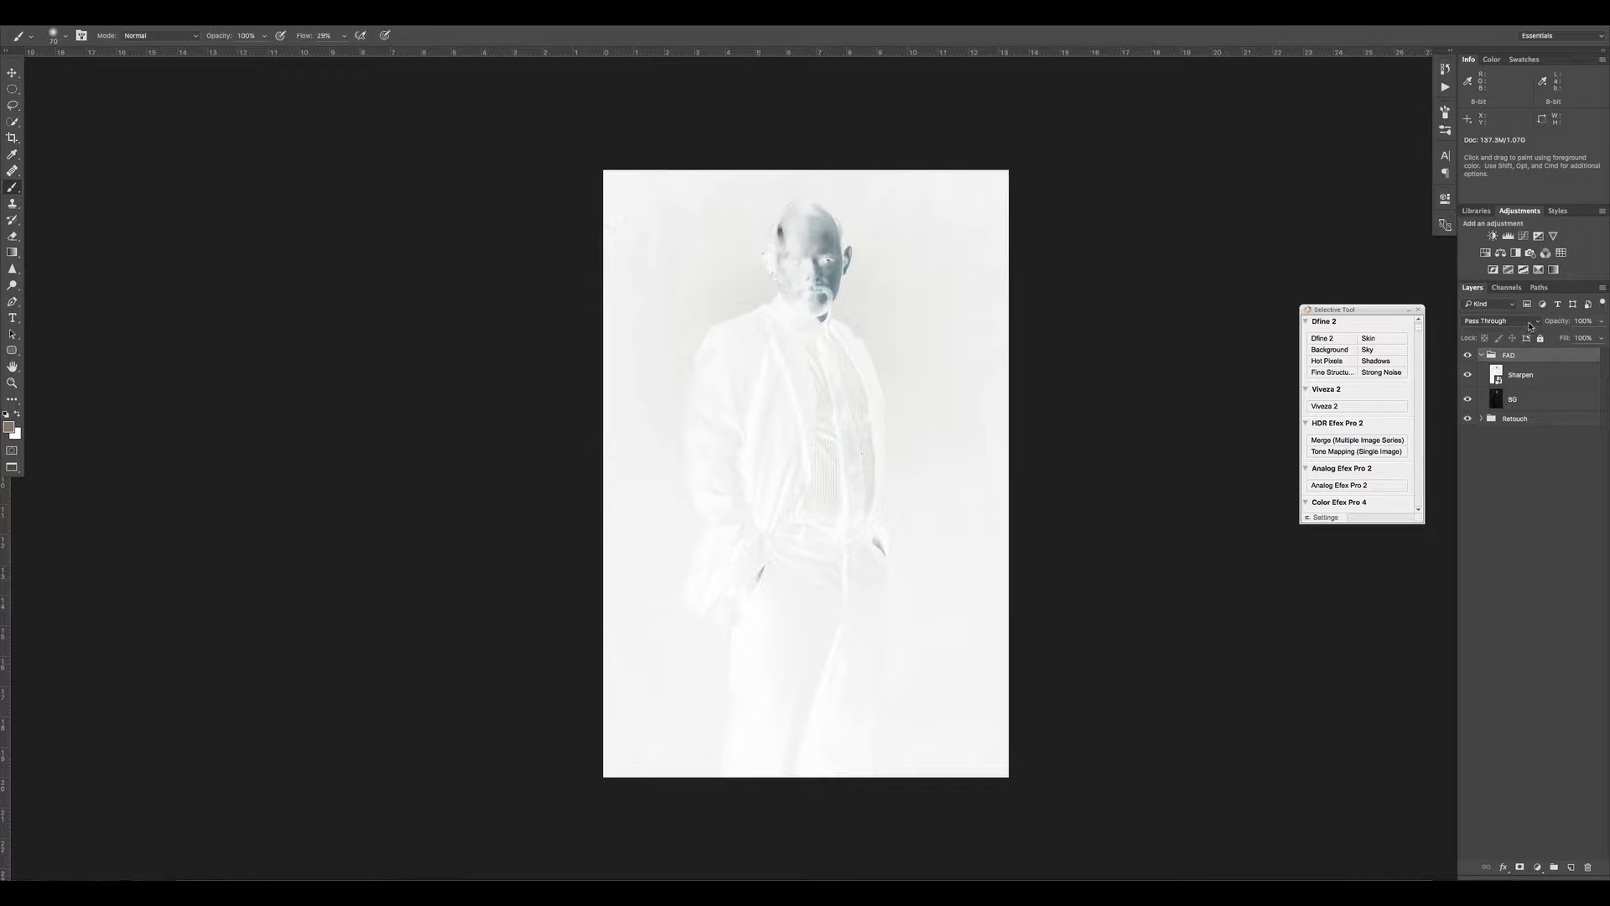
left_click(1530, 325)
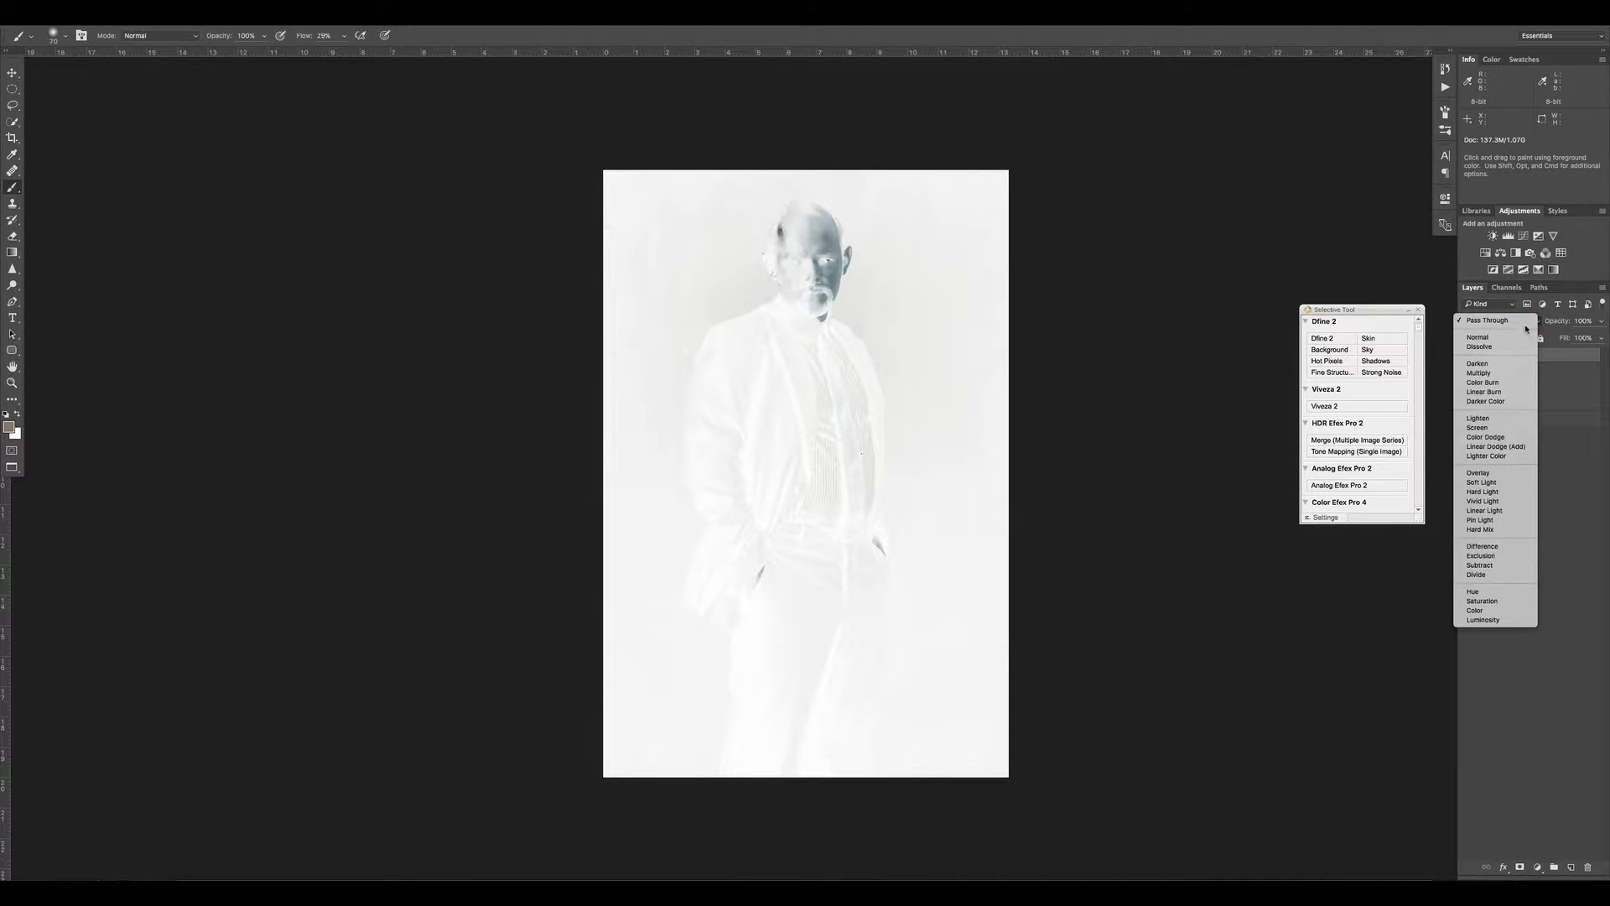
left_click(1520, 474)
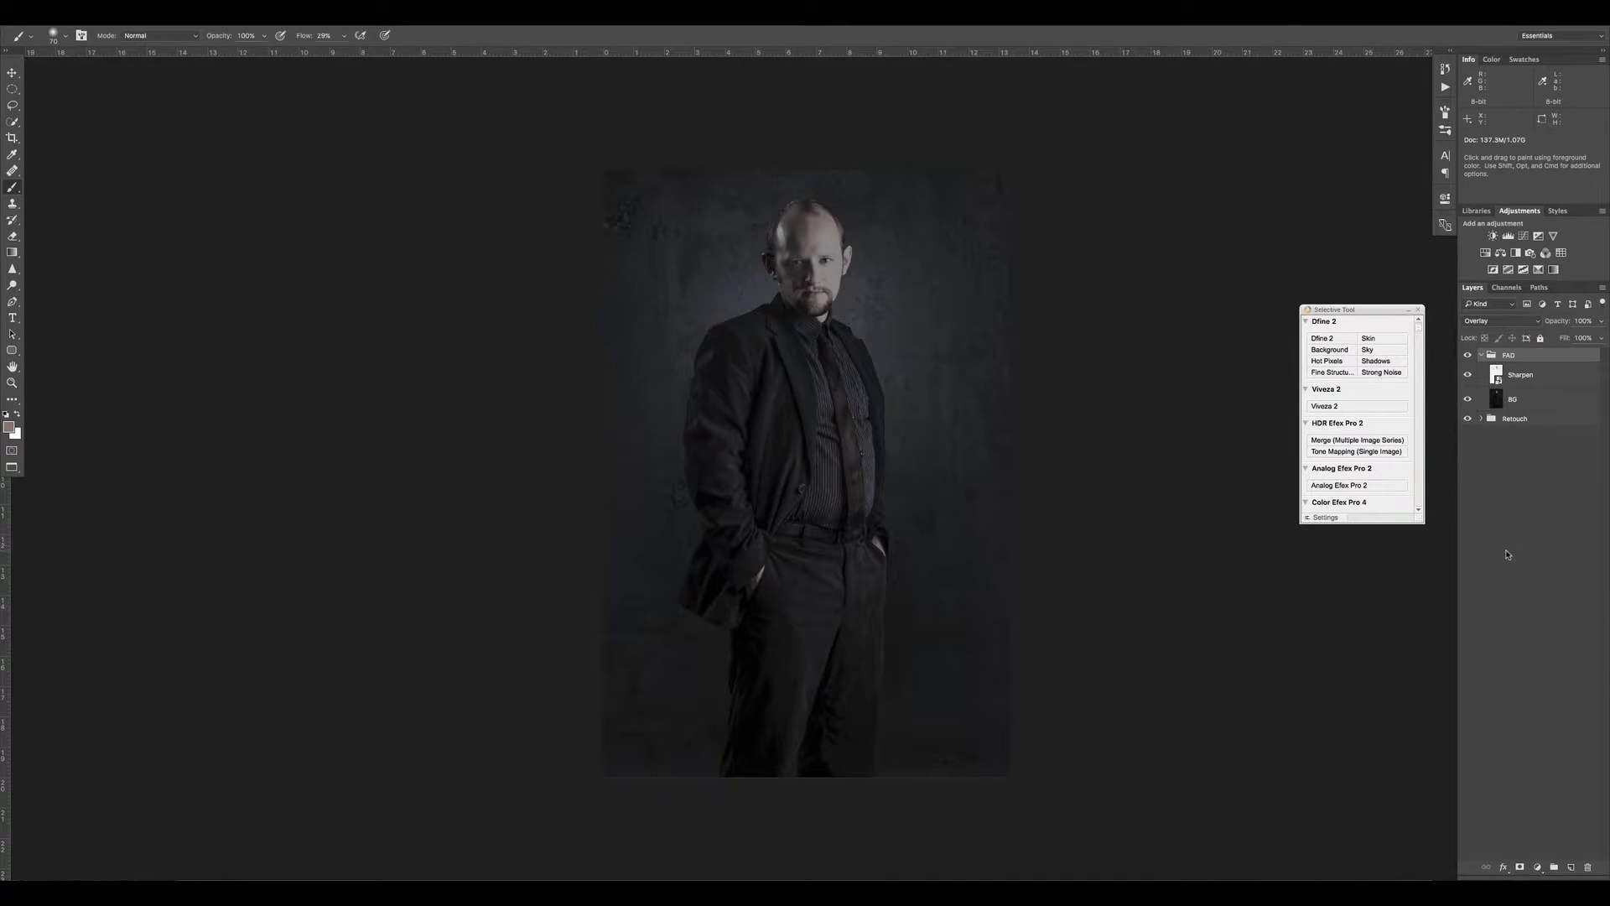
left_click(1536, 384)
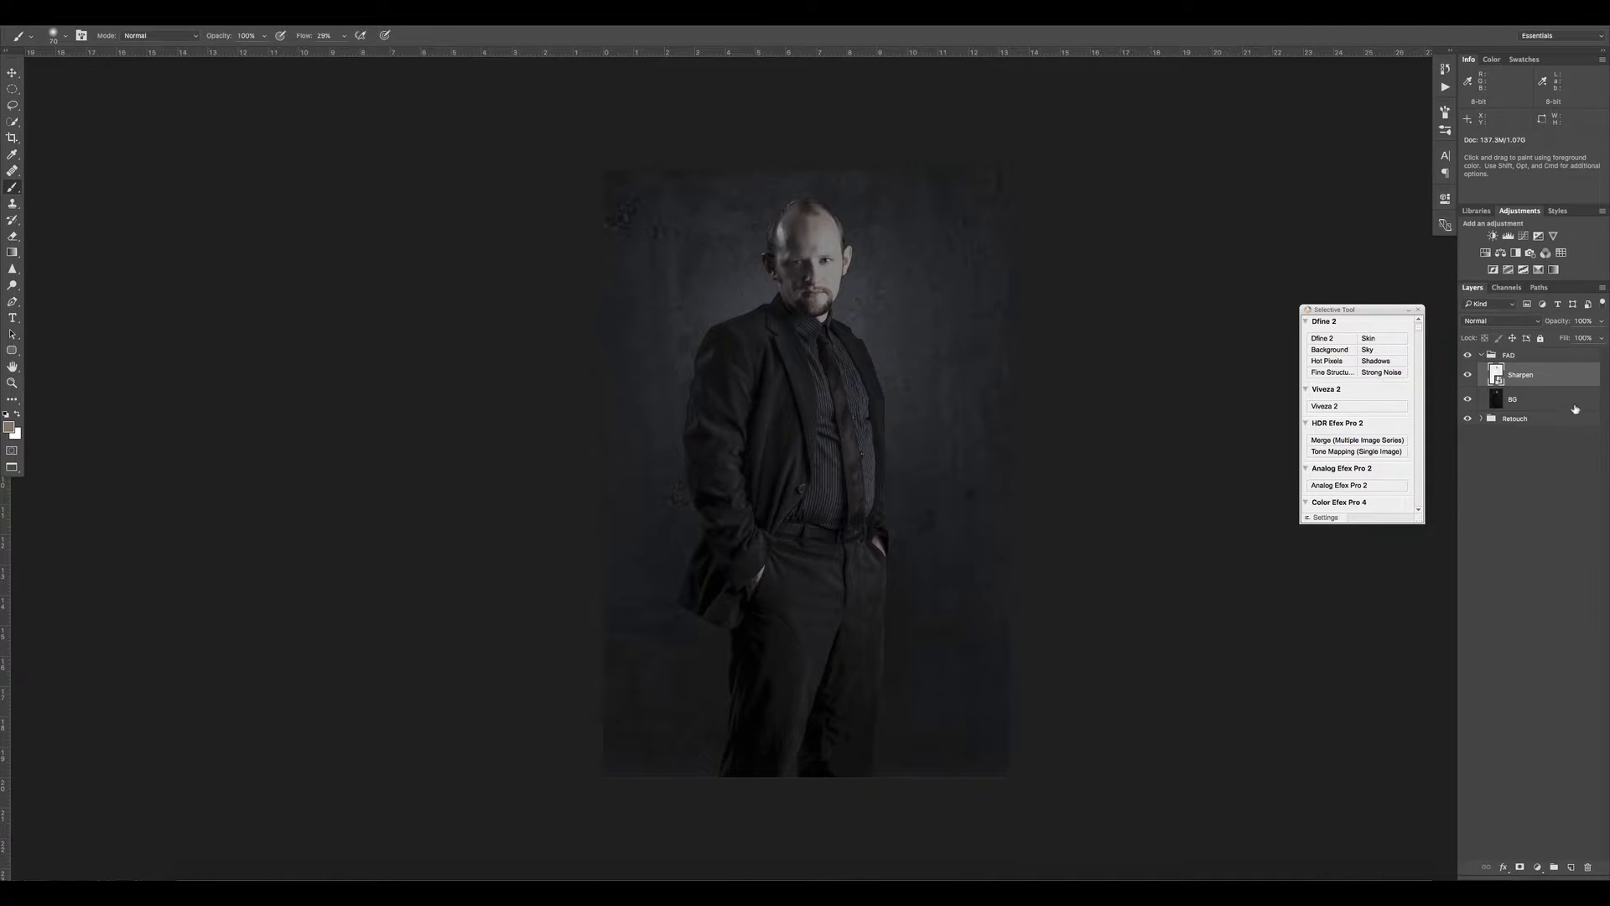
left_click(1527, 324)
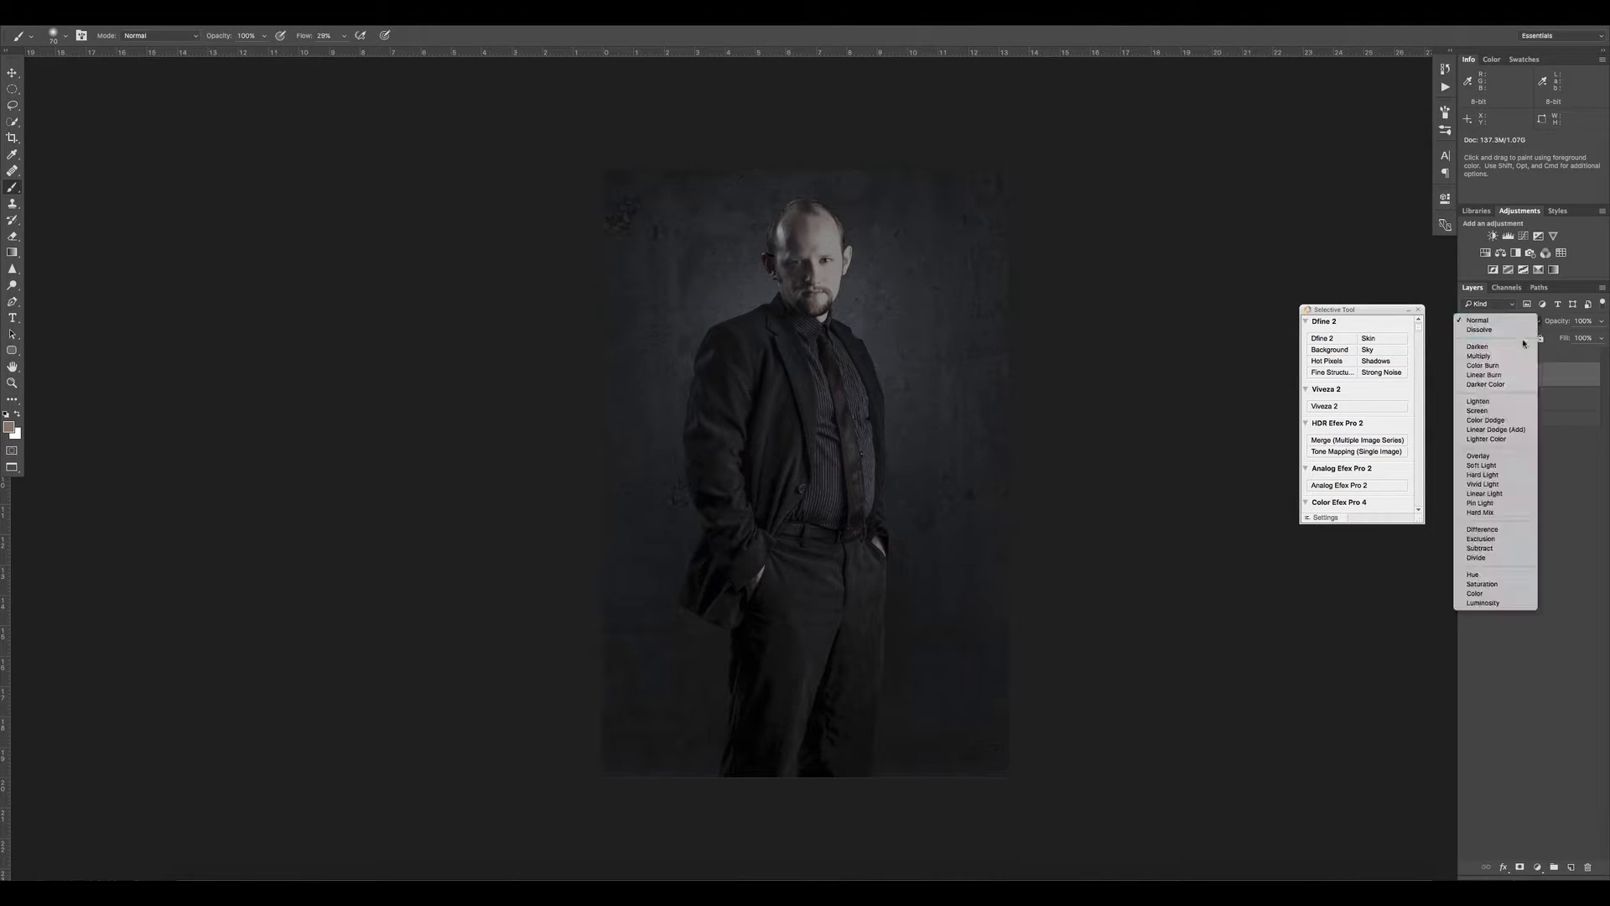
left_click(1515, 486)
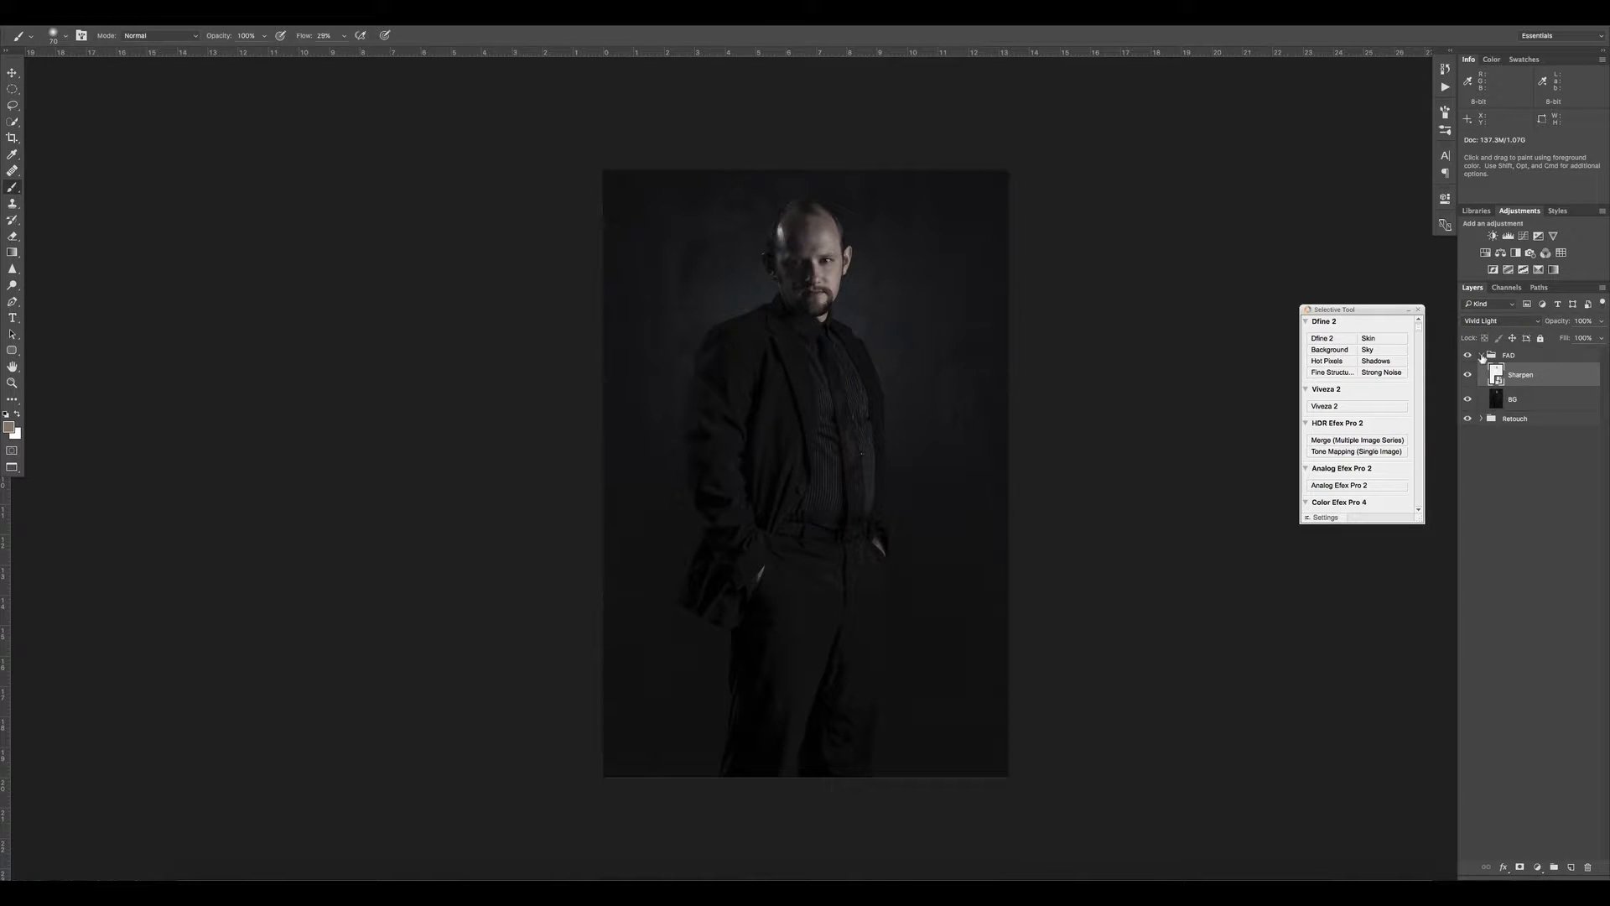
left_click(1483, 357)
left_click(1467, 356)
left_click(1467, 355)
left_click(1467, 356)
left_click(1467, 355)
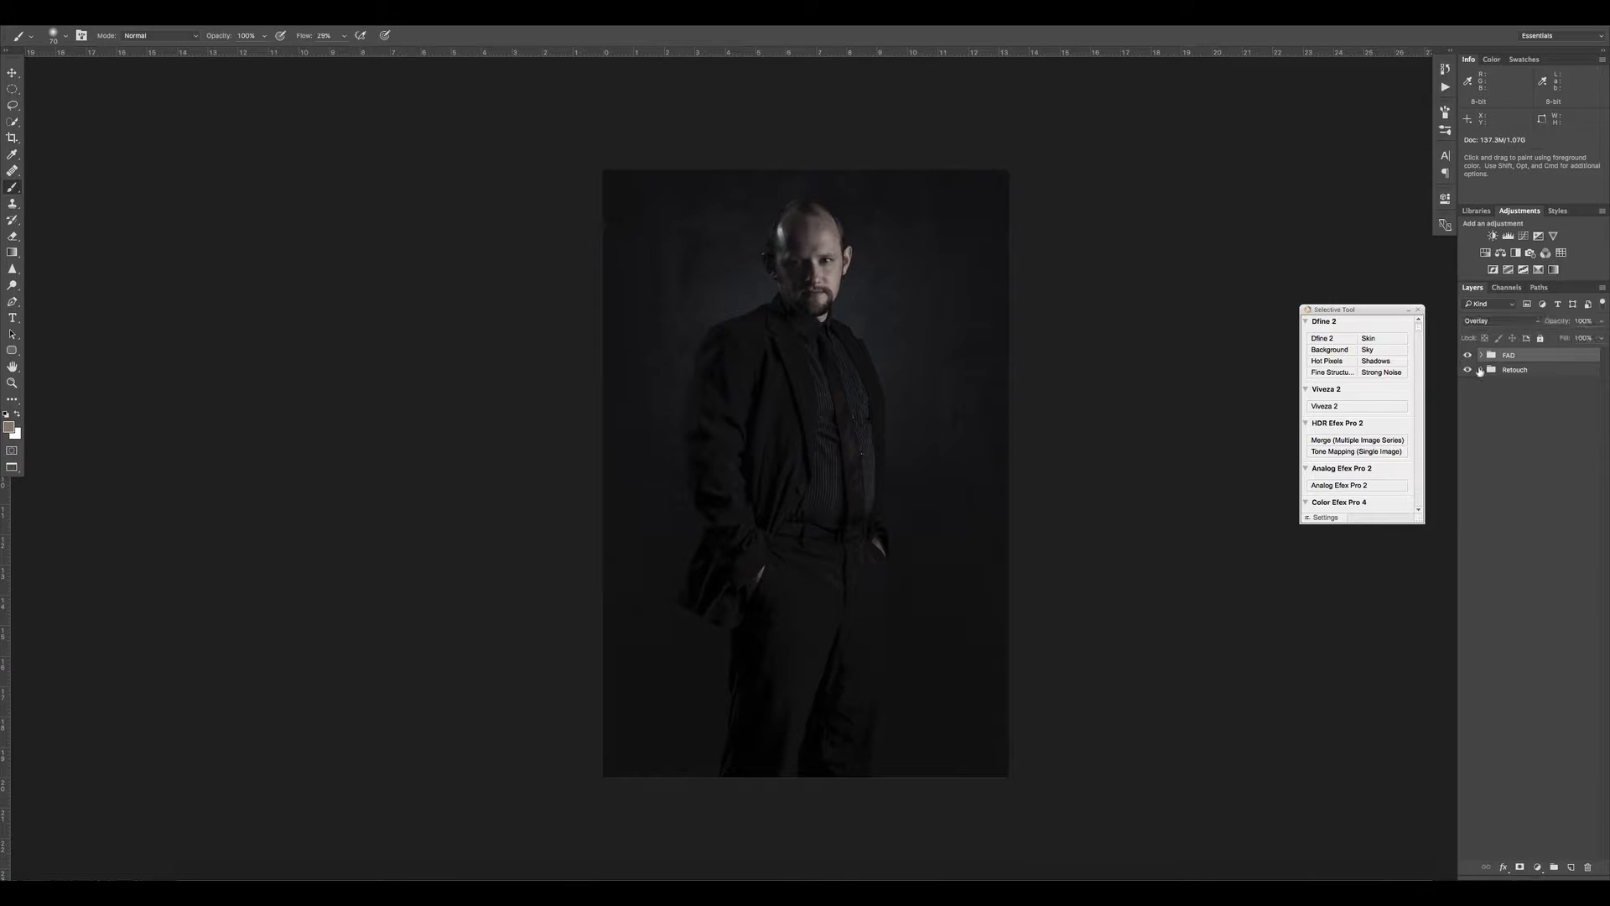
Step: Apply a Surface Blur smart filter to the Sharpen layer, fine-tuning its radius and threshold with the preview on
left_click(1482, 355)
left_click(1577, 386)
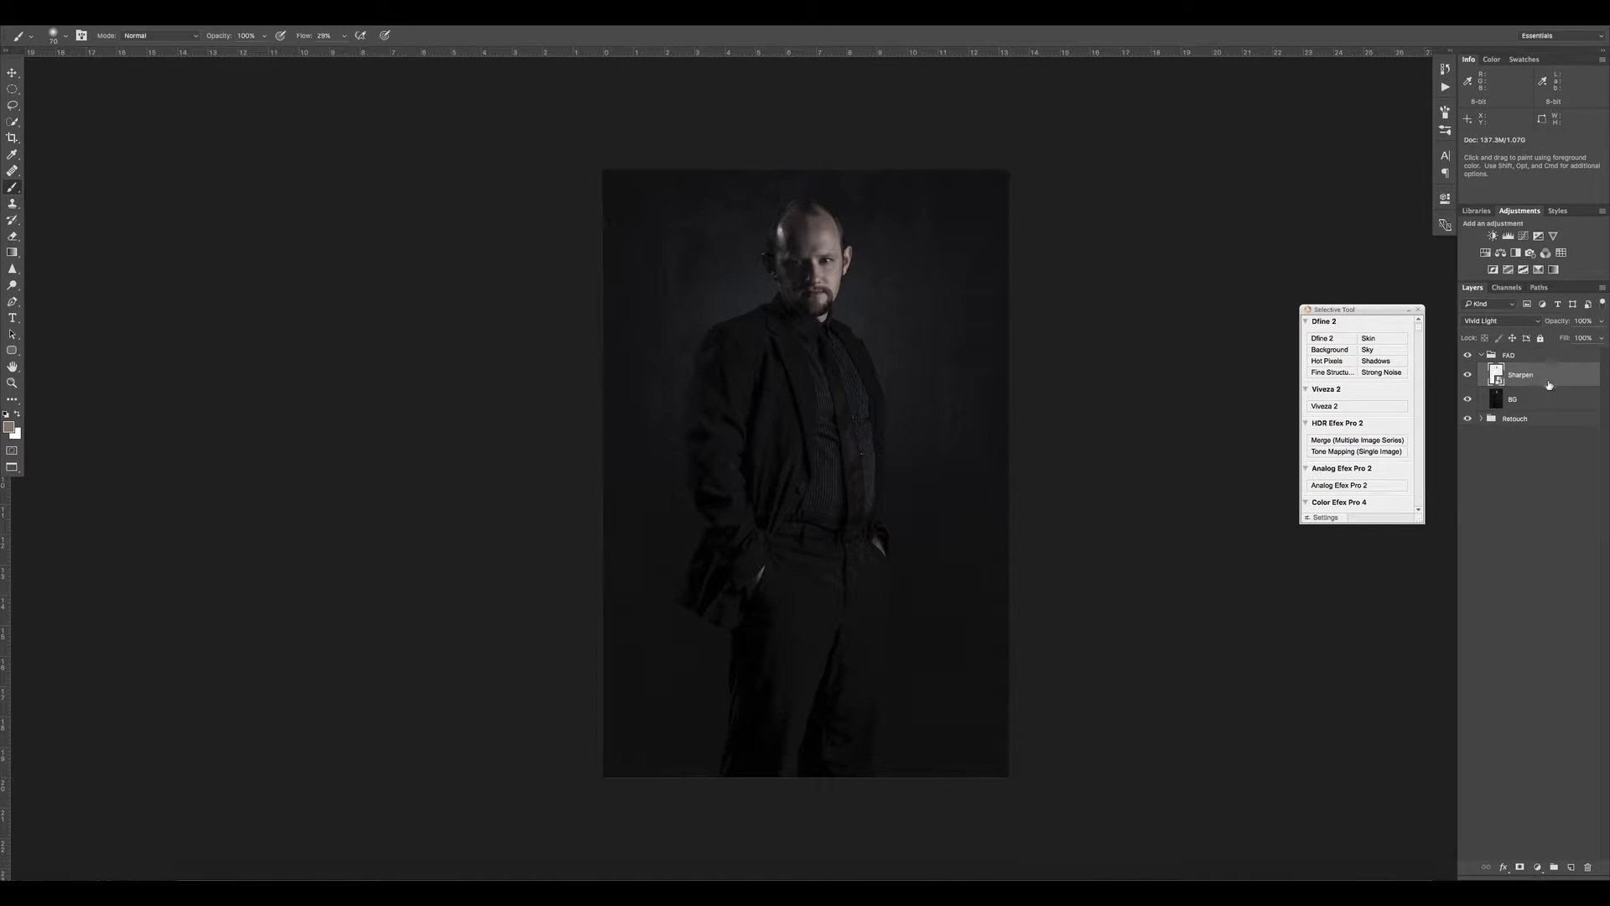
left_click(327, 13)
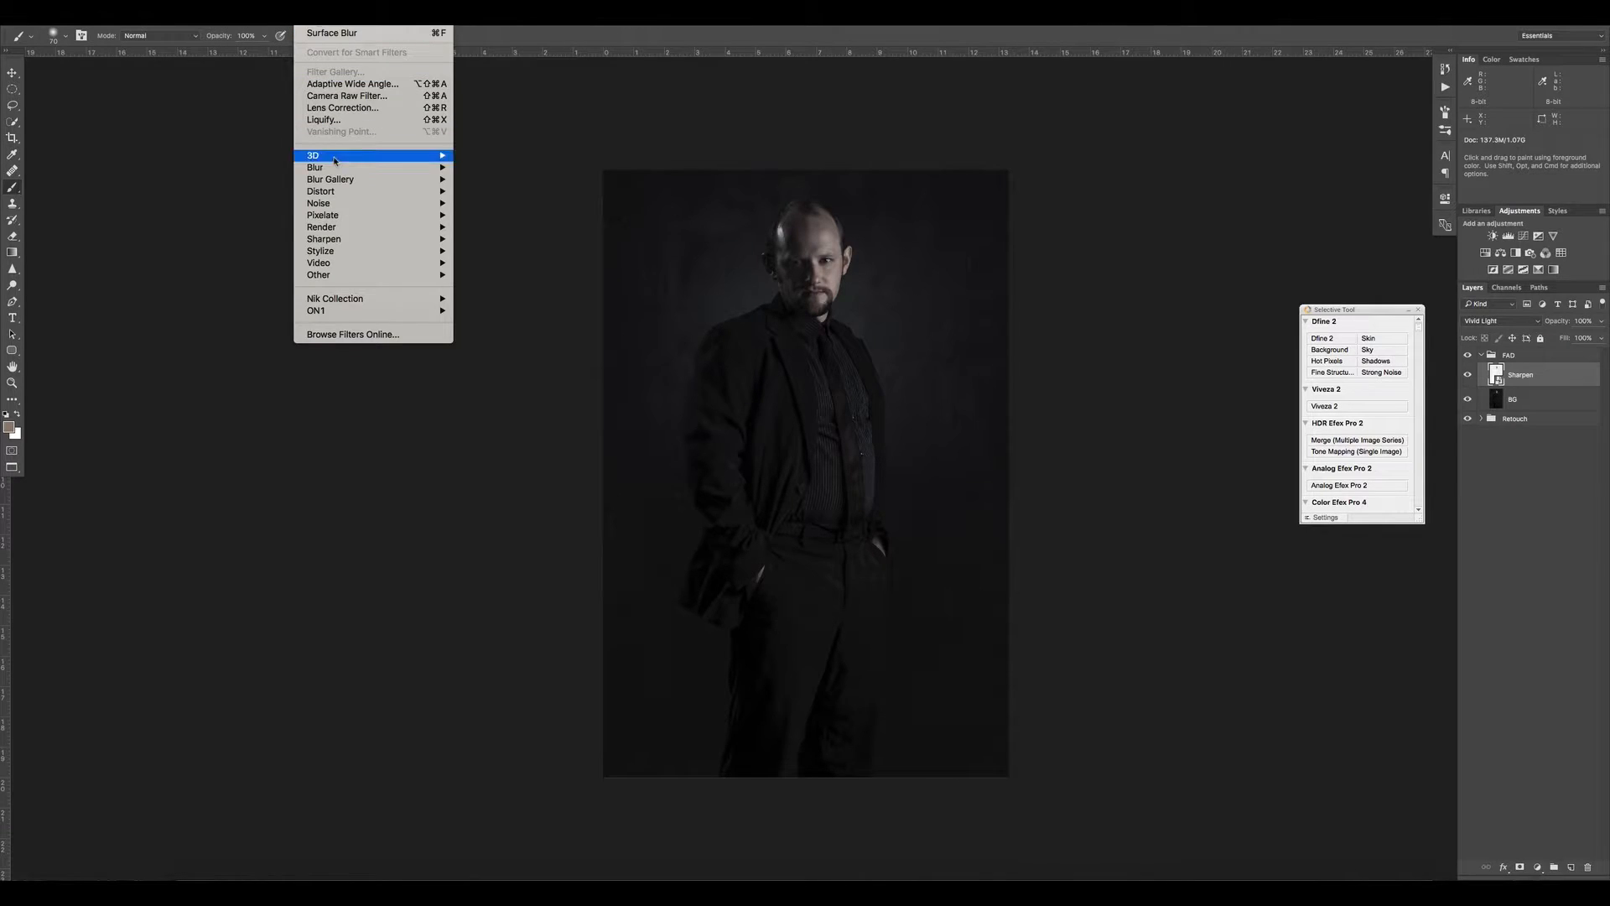
mouse_move(336, 174)
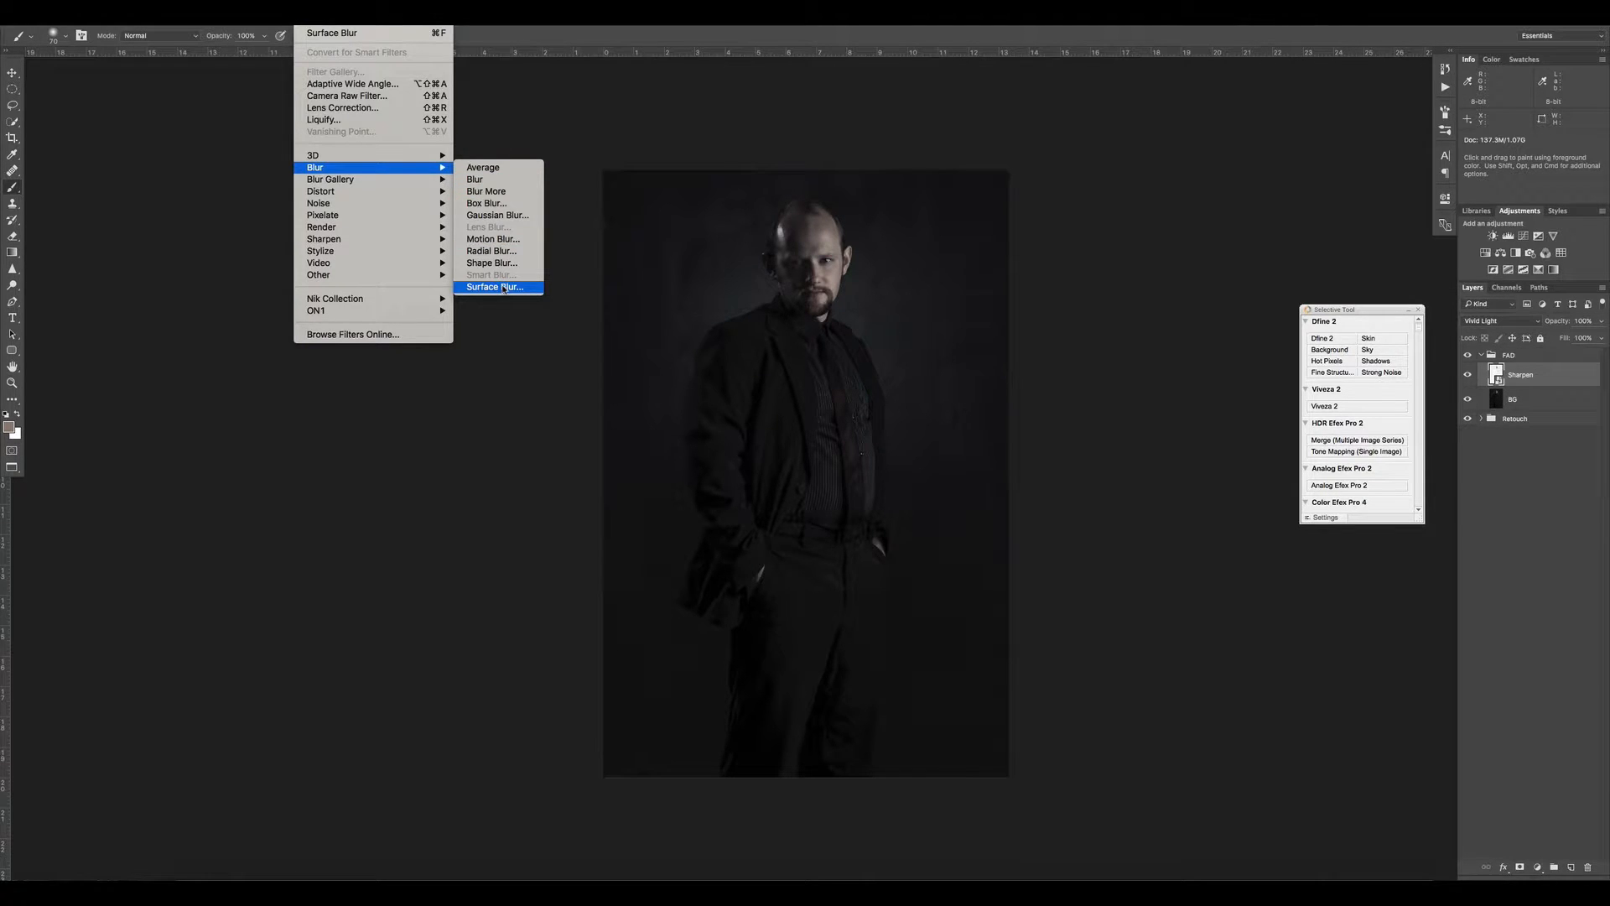
left_click(503, 288)
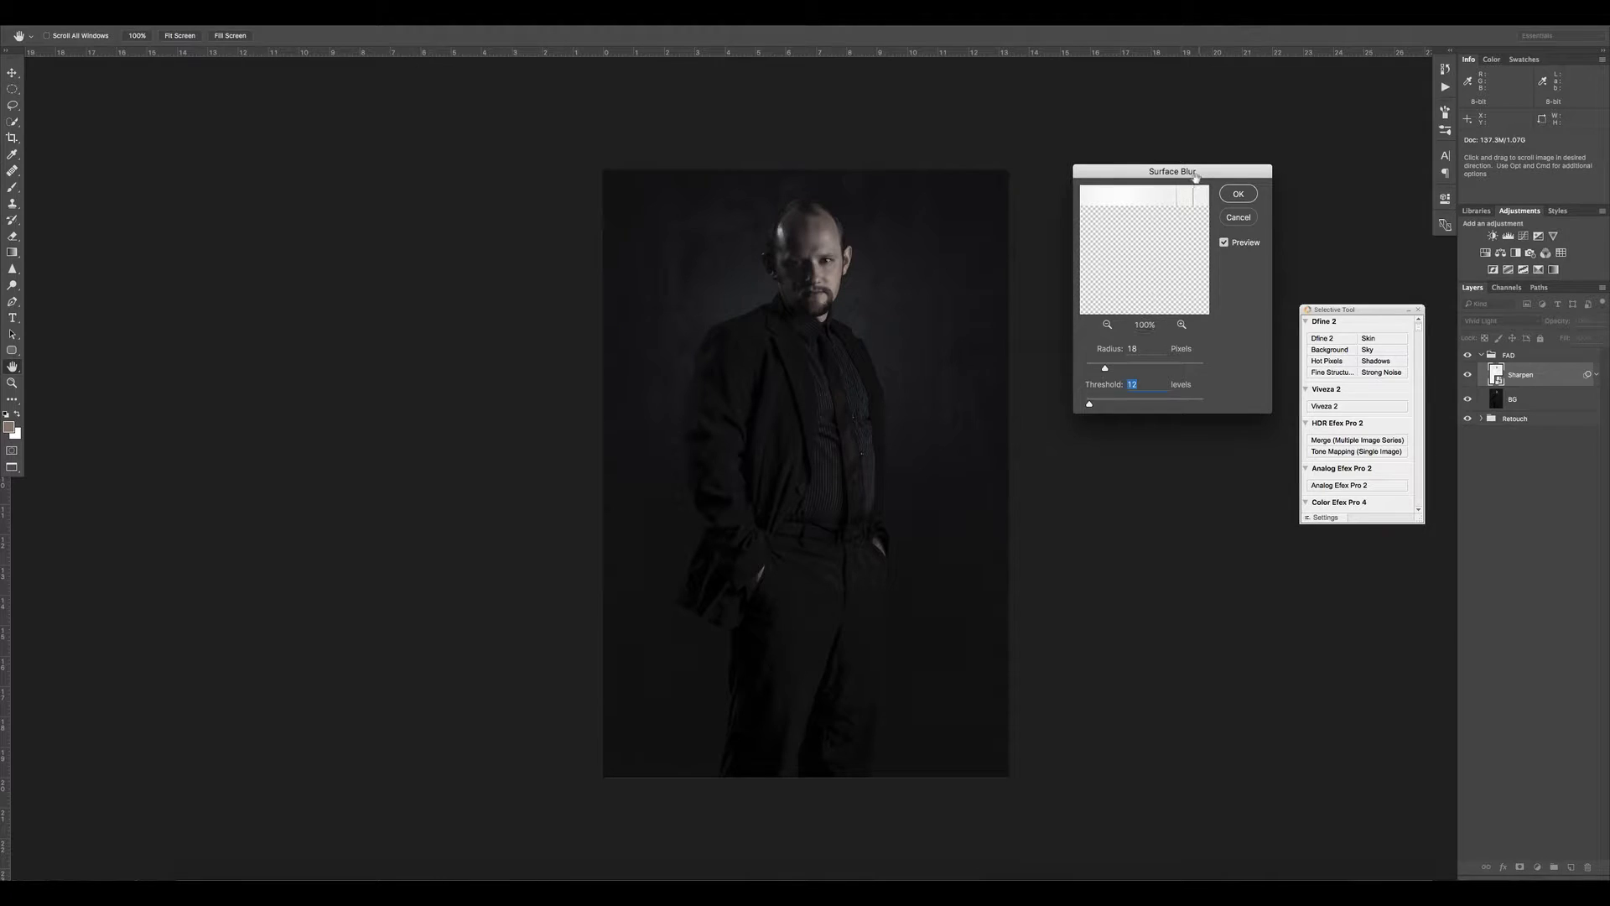
left_click_drag(1195, 176, 1188, 199)
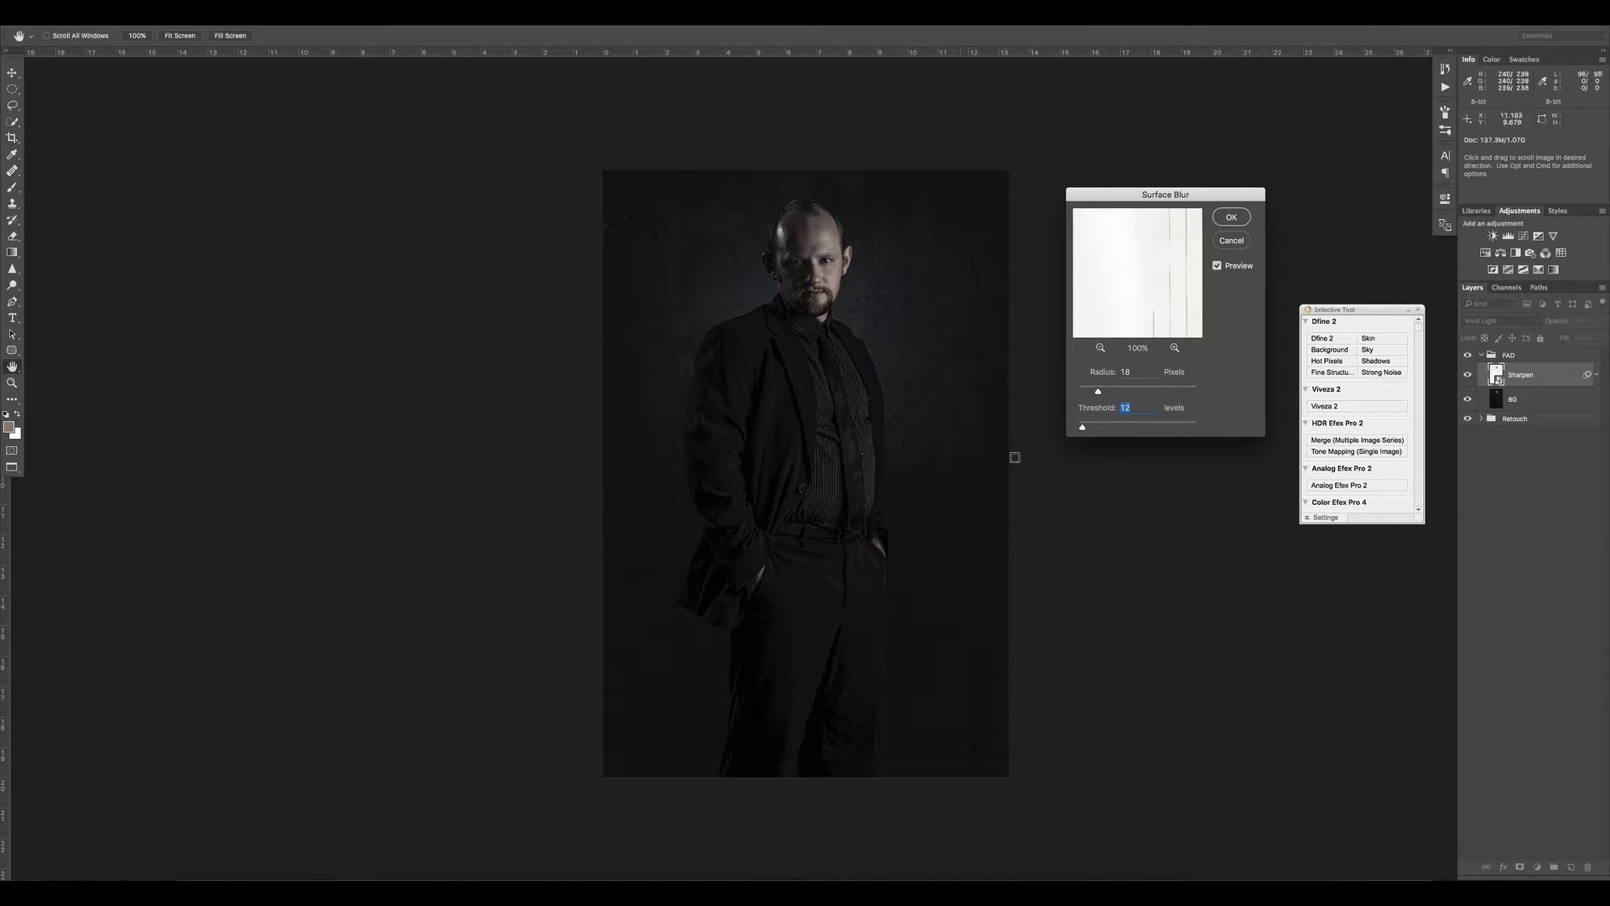
left_click_drag(1100, 392, 1093, 394)
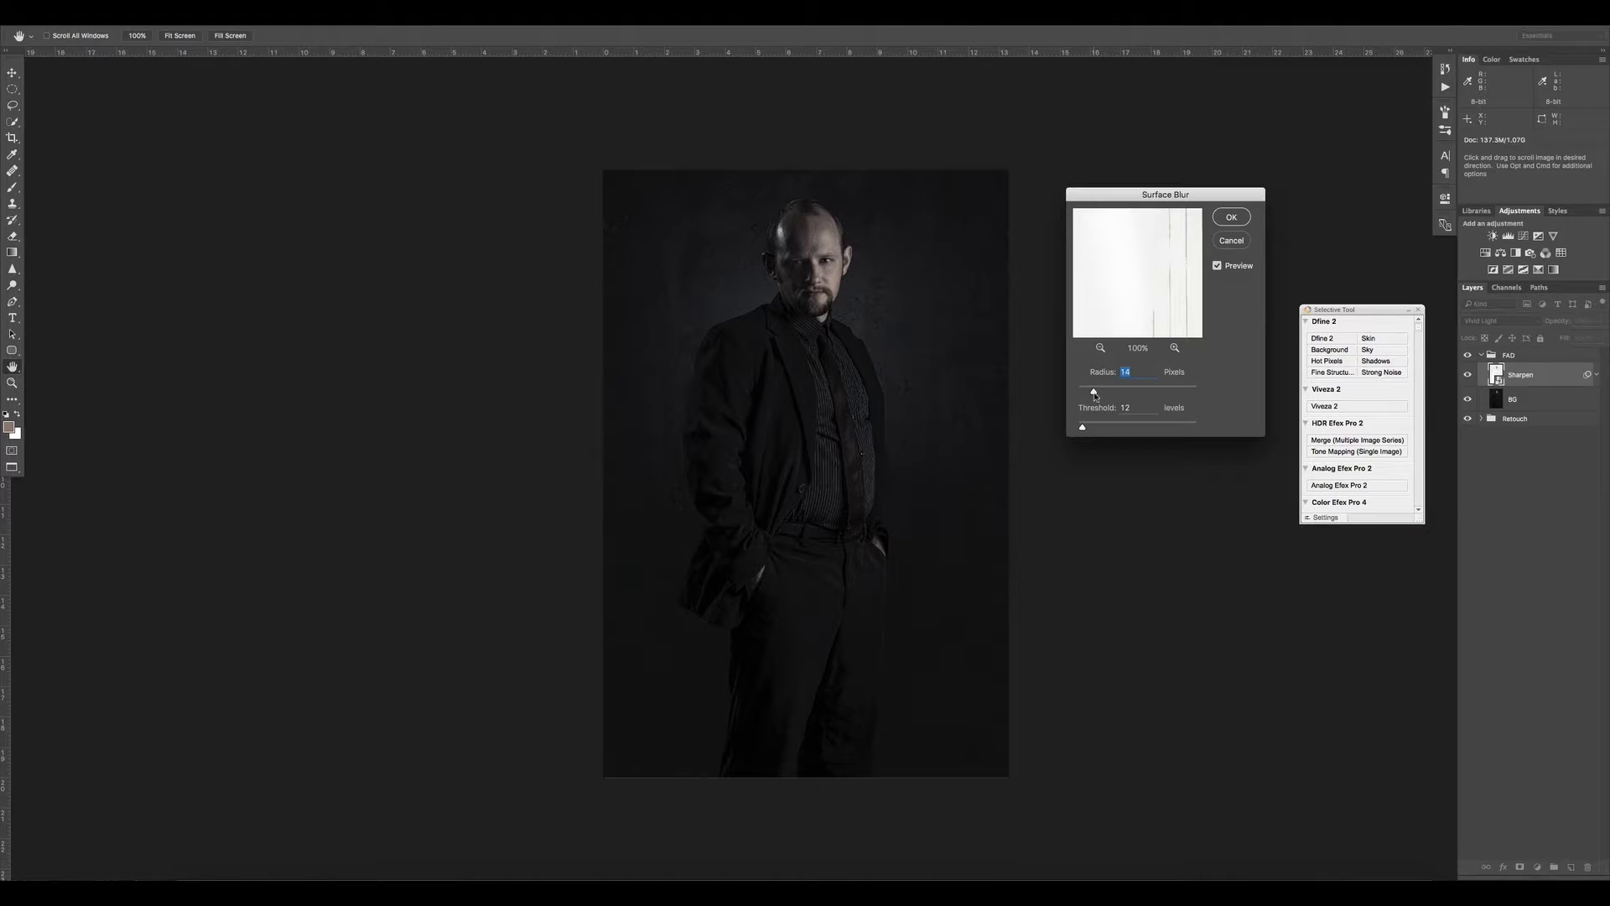
left_click_drag(1094, 393, 1098, 392)
left_click_drag(1082, 430, 1086, 434)
left_click_drag(1086, 433, 1084, 433)
left_click_drag(1103, 374, 1102, 374)
left_click(1101, 408)
left_click(1239, 218)
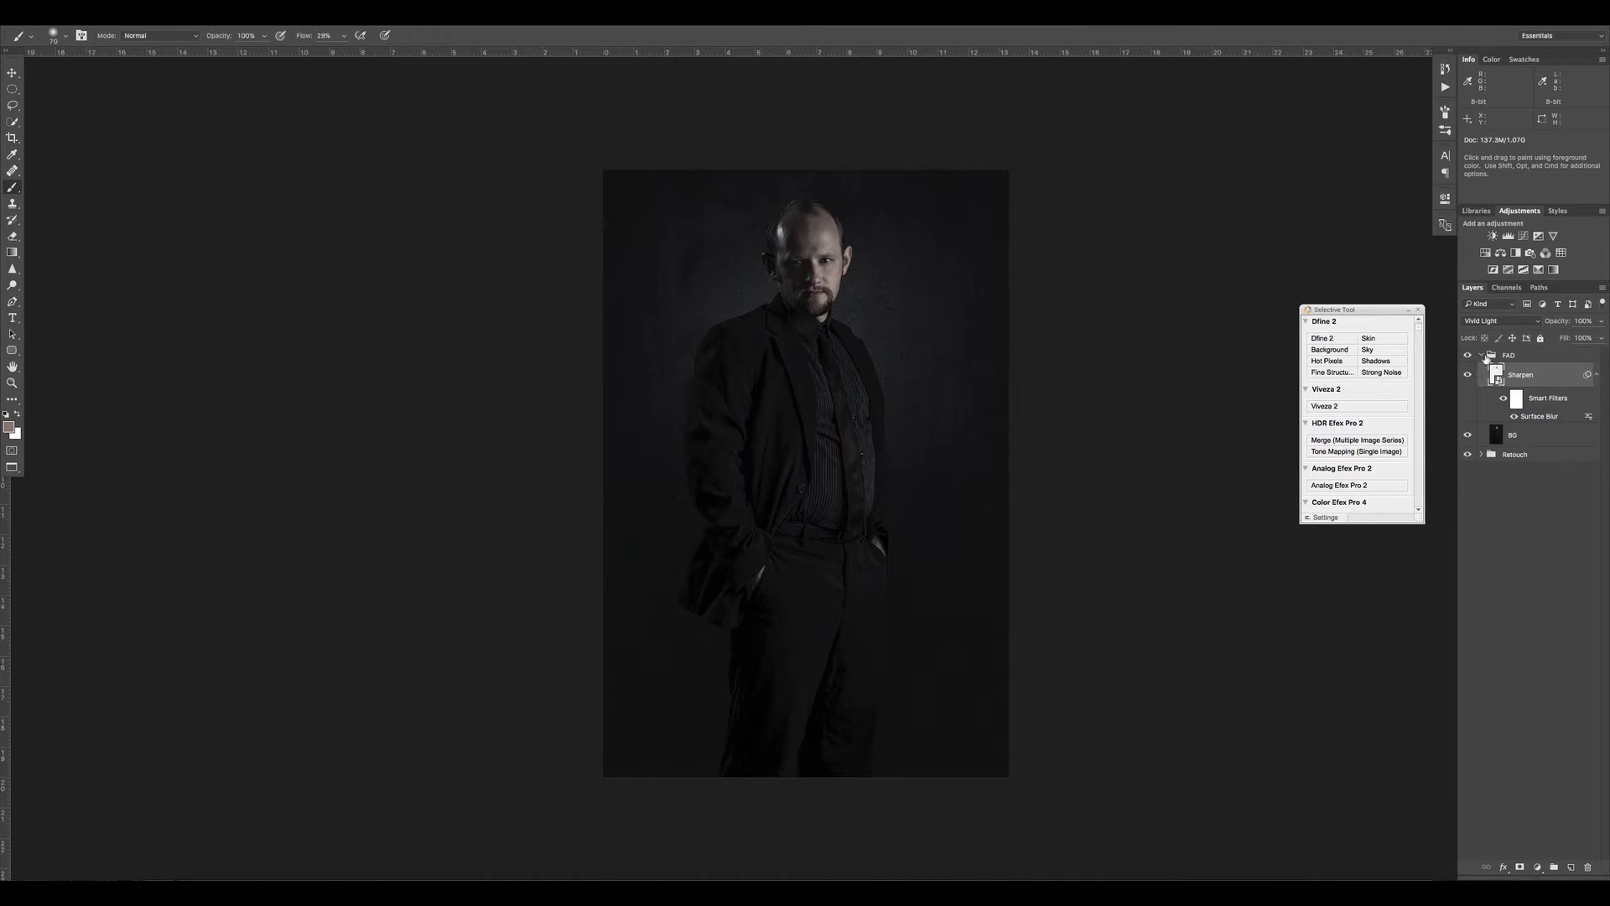
Step: Add a black mask to the FAD group and paint with white over the man's face to reveal the detail there
left_click(1481, 355)
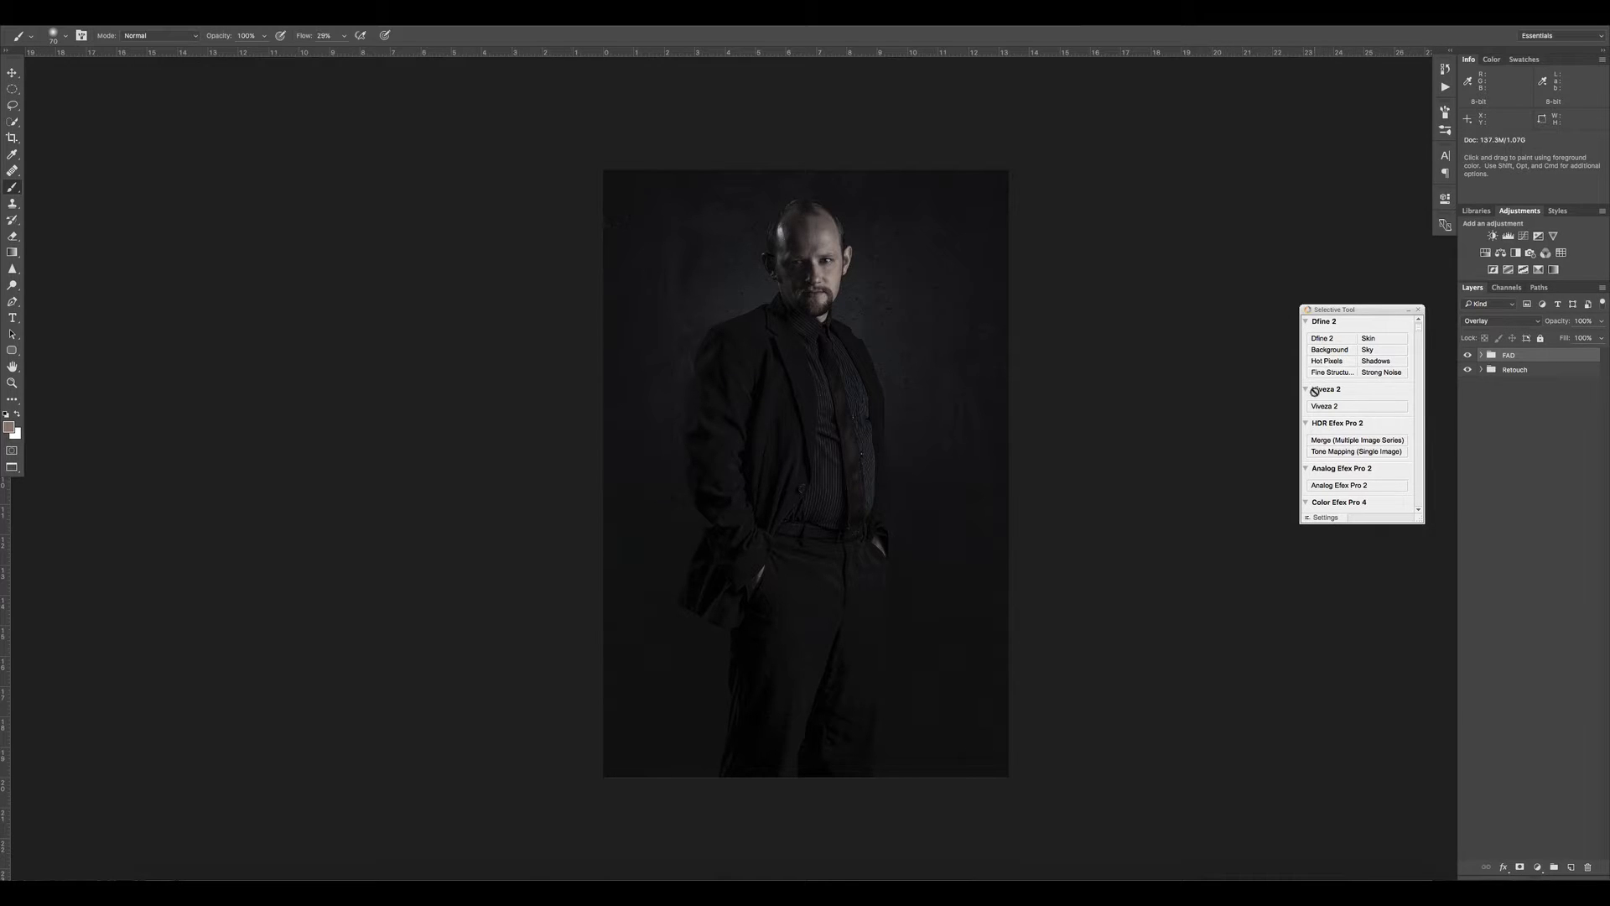
left_click(1521, 869, "alt")
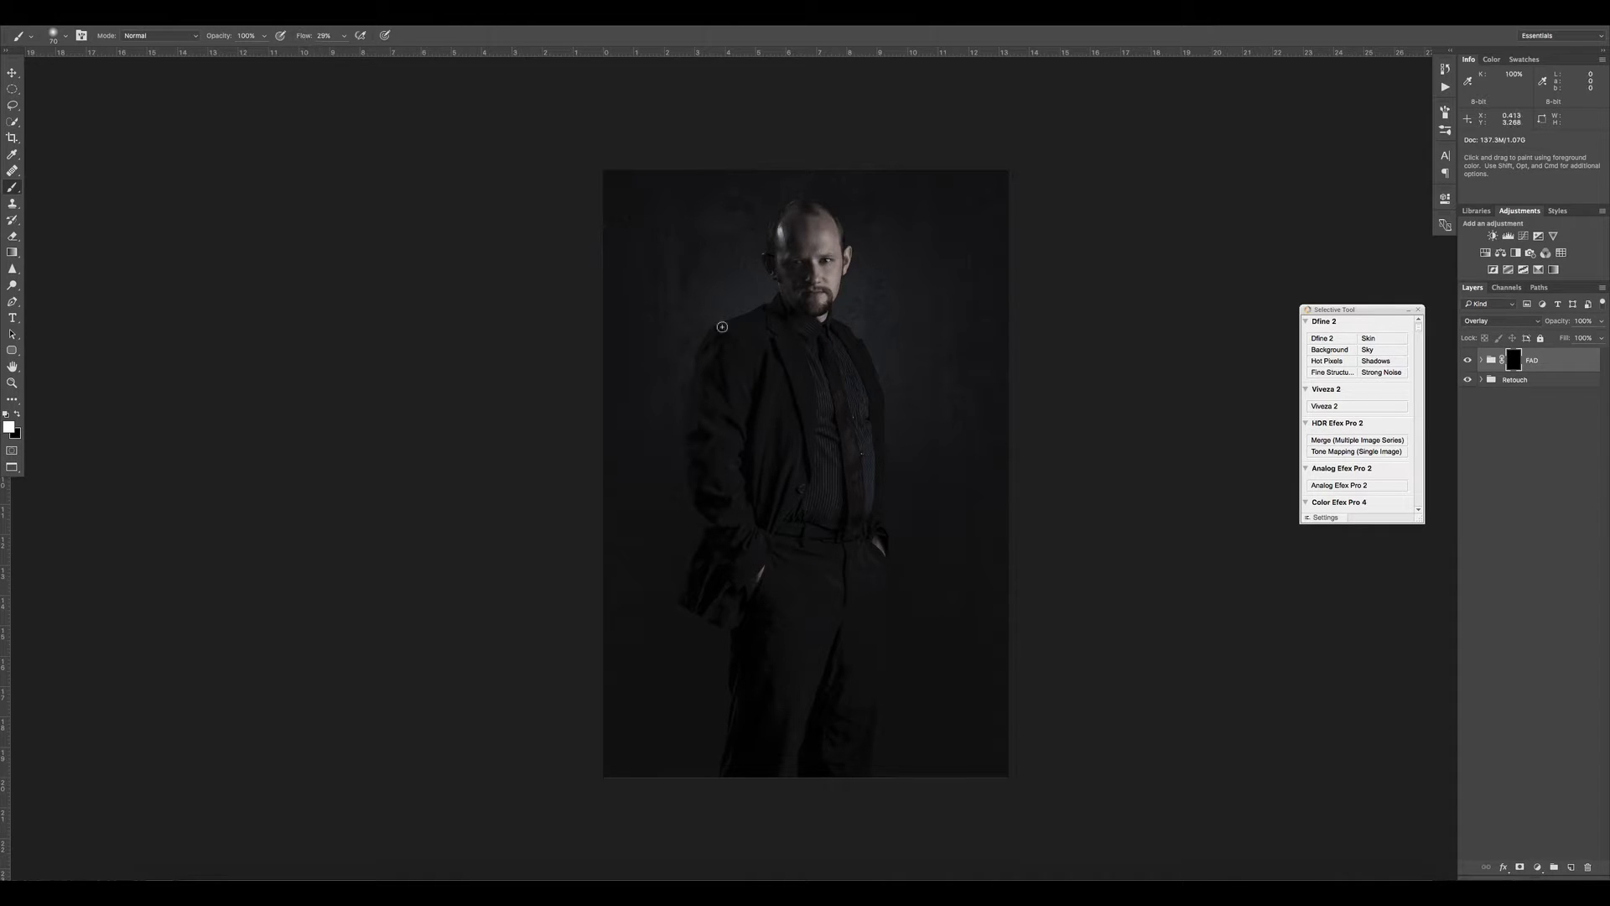
key("alt")
scroll(850, 231, "up", 2)
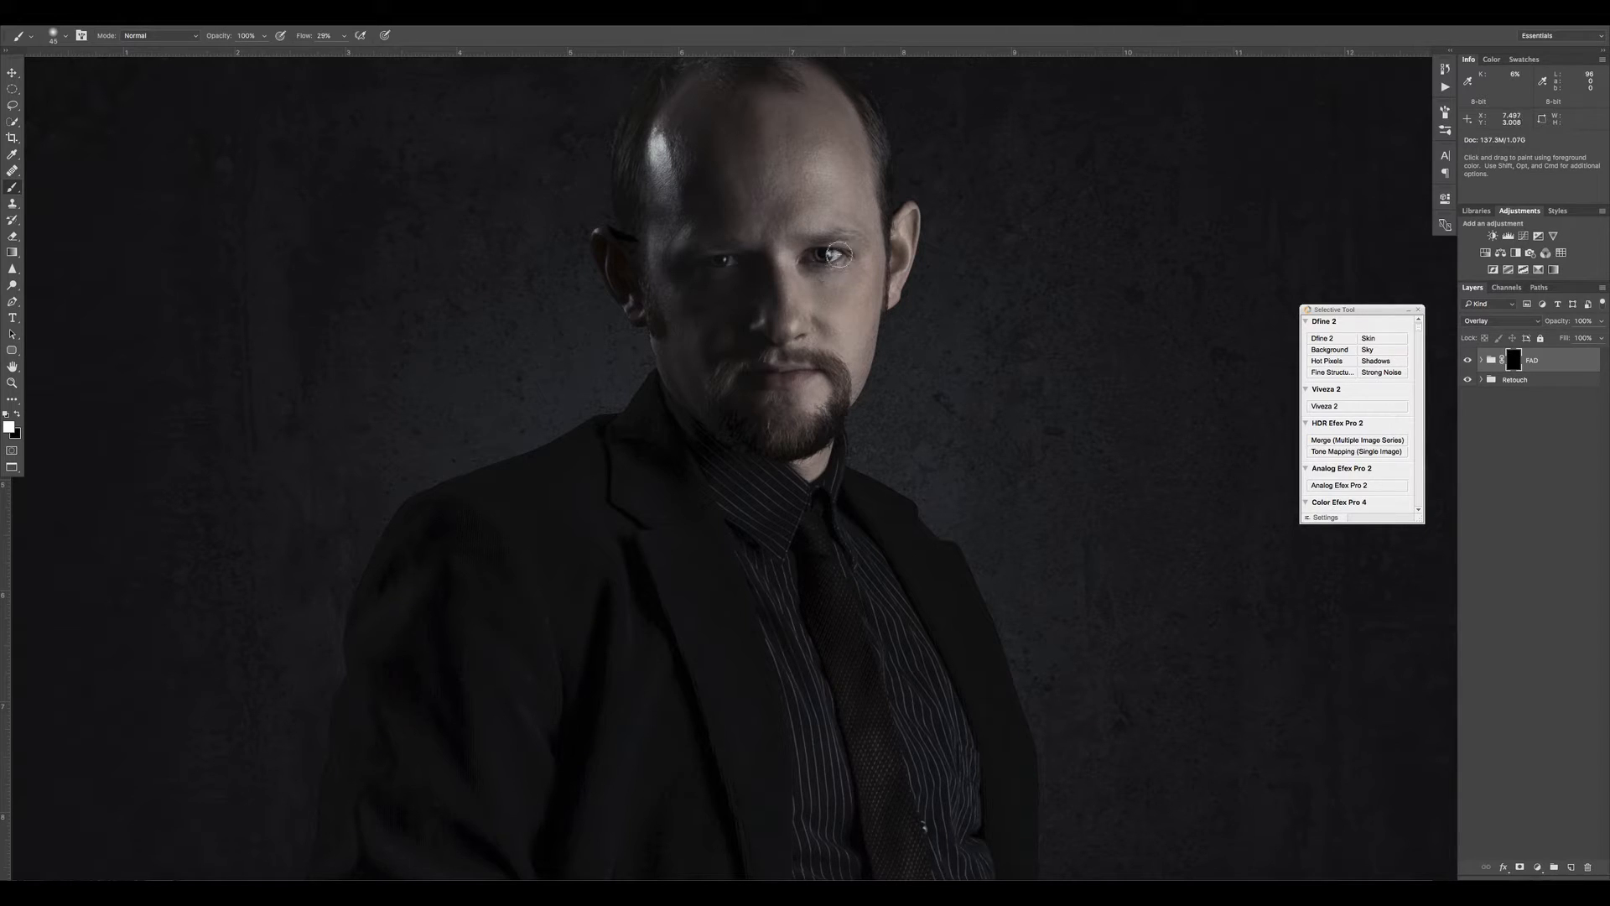
mouse_move(742, 264)
left_mouse_down()
mouse_move(719, 254)
mouse_move(764, 264)
left_mouse_up()
key("bracketleft")
key("space")
left_click_drag(708, 213, 699, 303)
mouse_move(728, 171)
left_mouse_down()
mouse_move(713, 159)
mouse_move(750, 168)
mouse_move(765, 147)
left_mouse_up()
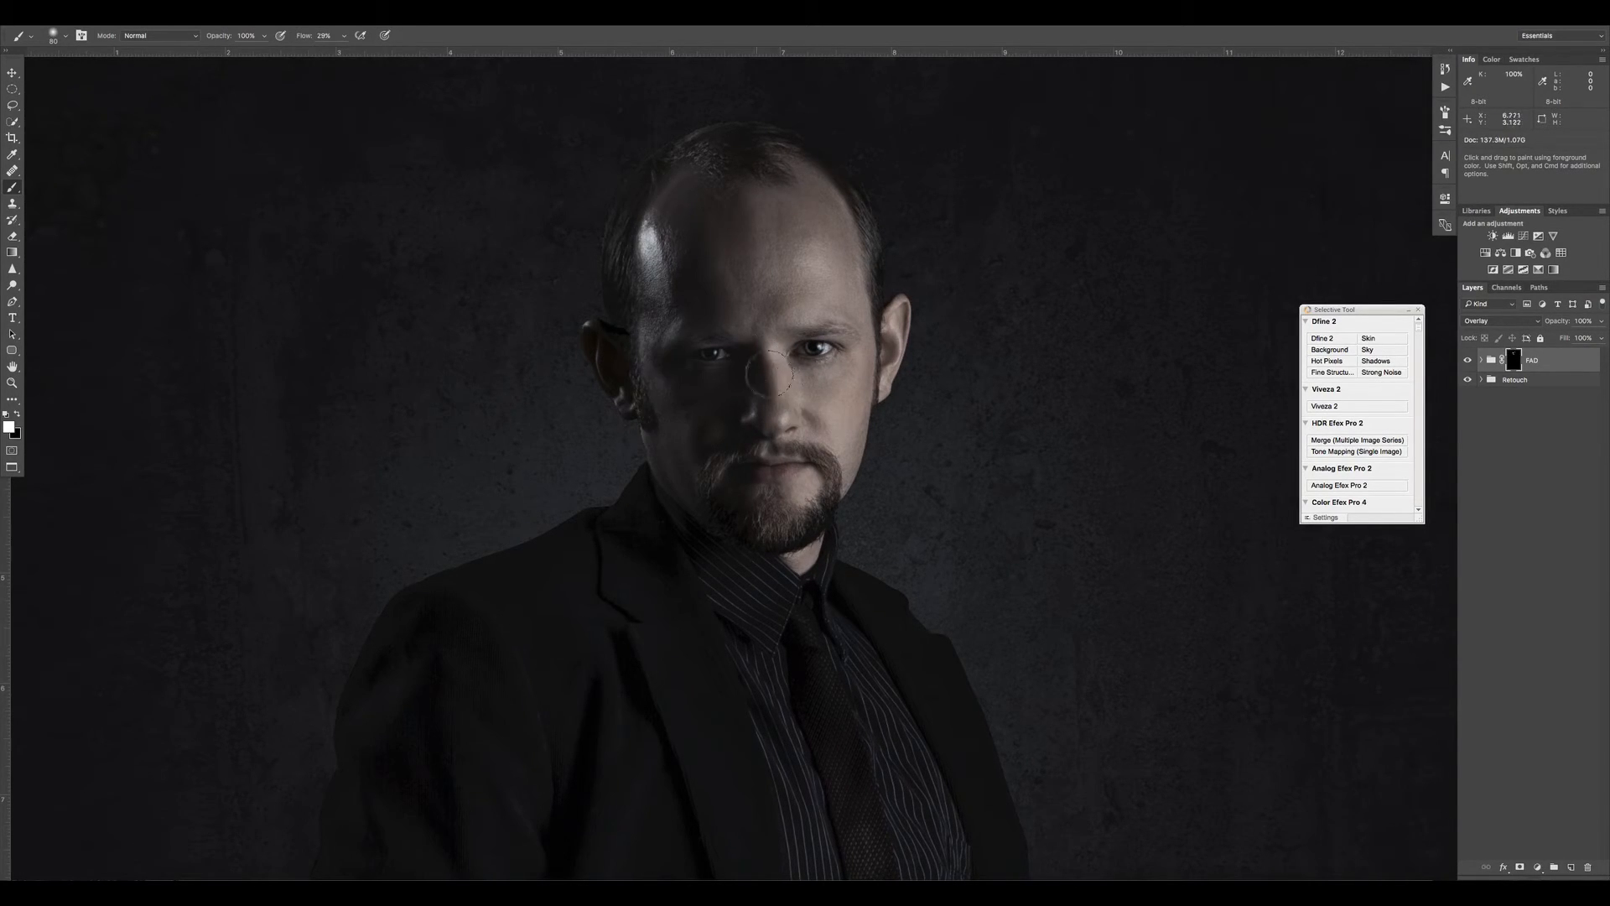
Step: Paint with white on the FAD group's mask over the jacket button and tie, resizing the brush to suit each area
scroll(884, 550, "down", 10)
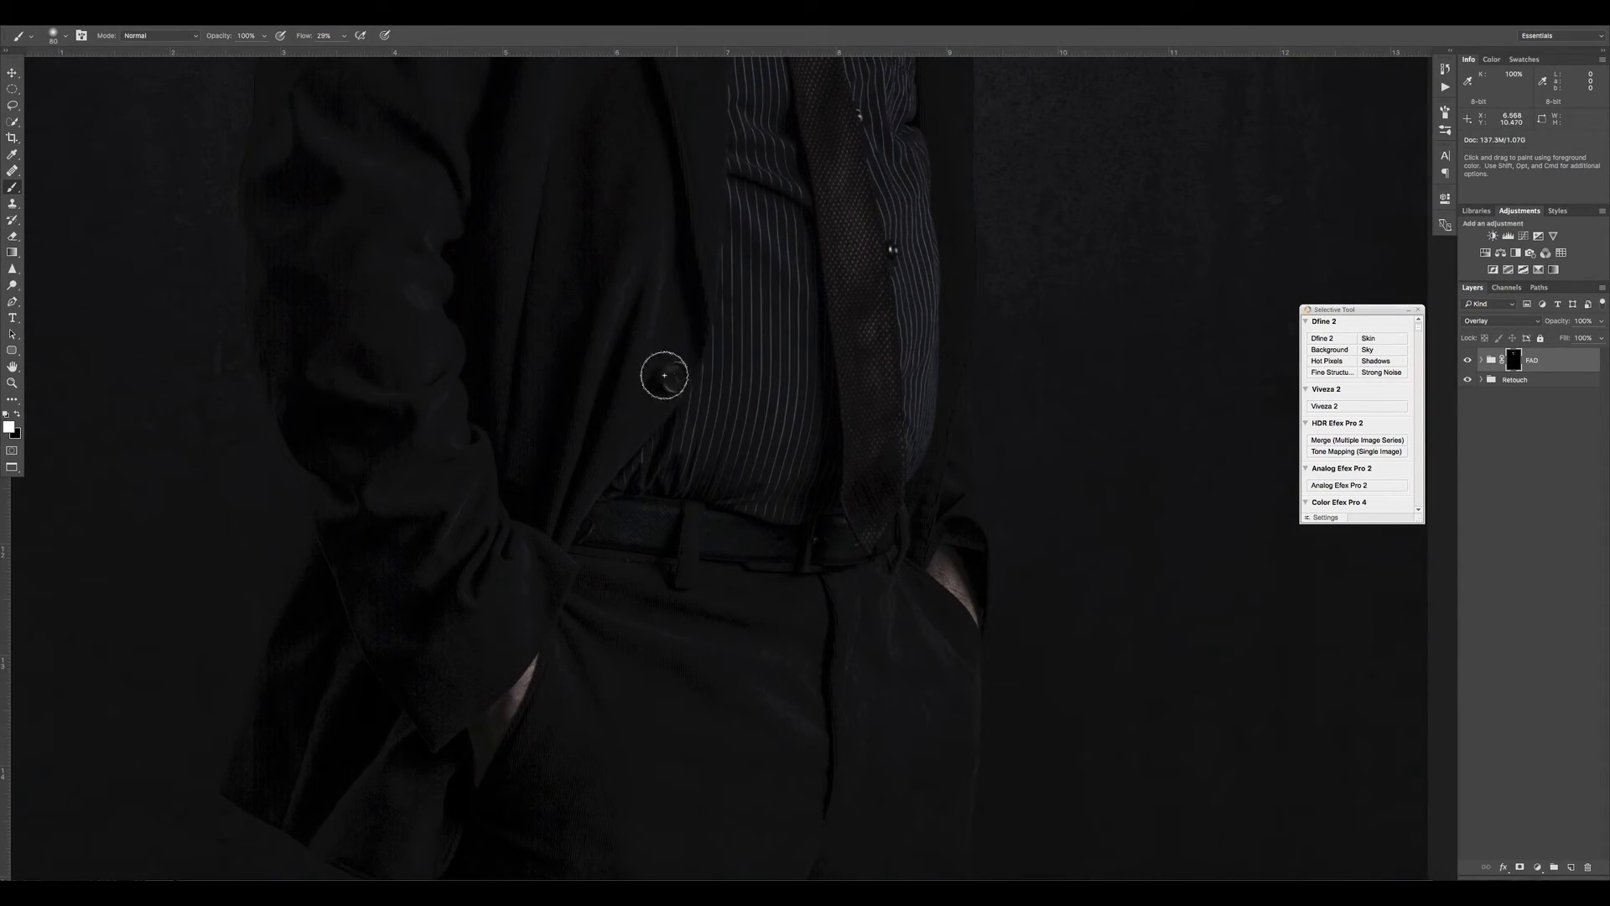
key("bracketleft")
key("bracketleft")
key("bracketleft")
mouse_move(676, 521)
left_mouse_down()
mouse_move(614, 529)
mouse_move(655, 549)
left_mouse_up()
mouse_move(857, 507)
left_mouse_down()
mouse_move(877, 537)
mouse_move(888, 439)
mouse_move(856, 365)
mouse_move(859, 497)
mouse_move(892, 351)
mouse_move(896, 419)
mouse_move(871, 277)
mouse_move(863, 449)
mouse_move(847, 288)
mouse_move(859, 334)
mouse_move(858, 286)
left_mouse_up()
key("bracketright")
key("bracketright")
key("bracketright")
key("bracketright")
left_click_drag(873, 387, 889, 578)
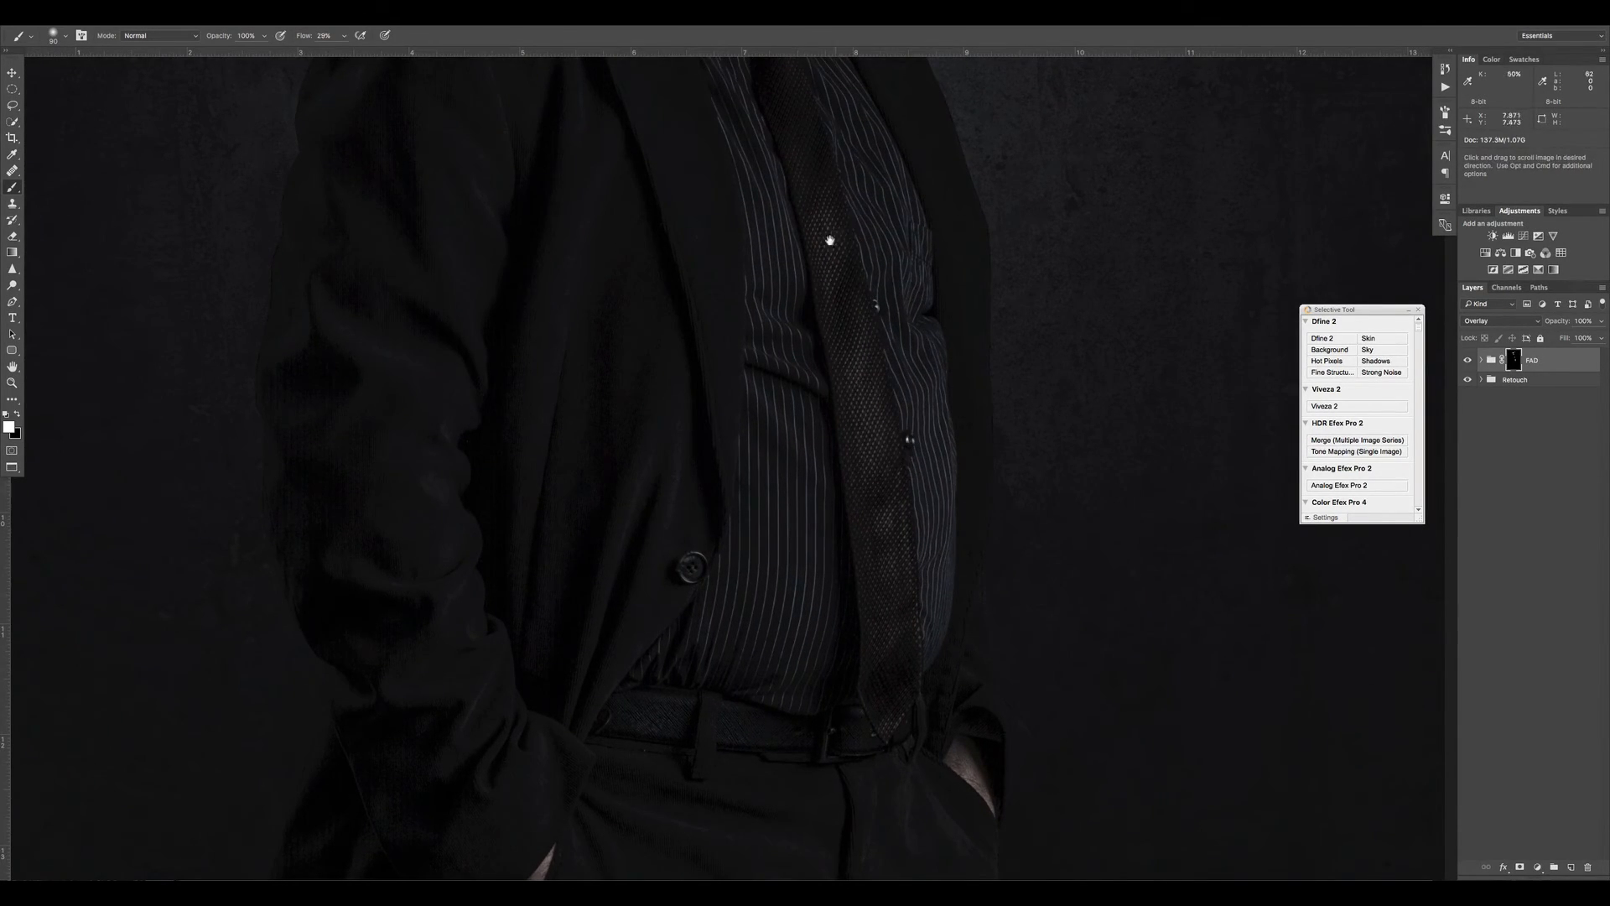
left_click_drag(813, 156, 852, 285)
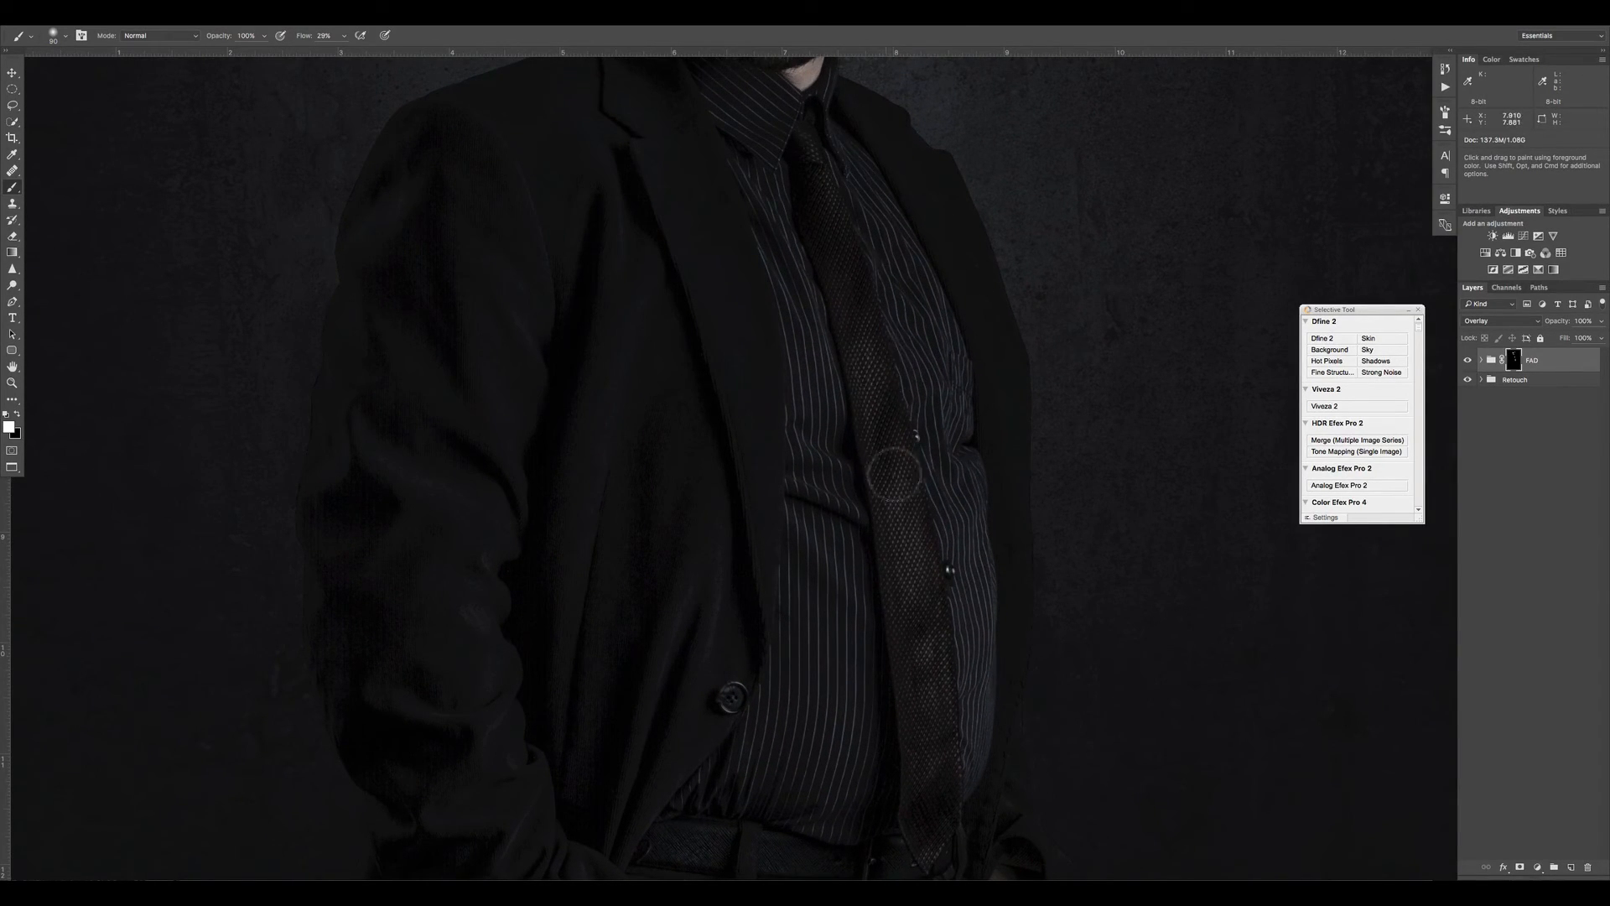
key("bracketleft")
key("bracketleft")
key("bracketleft")
Step: Examine the whole portrait and the face up close, comparing them with the FAD group hidden and shown
key("super+0")
scroll(917, 694, "down", 3)
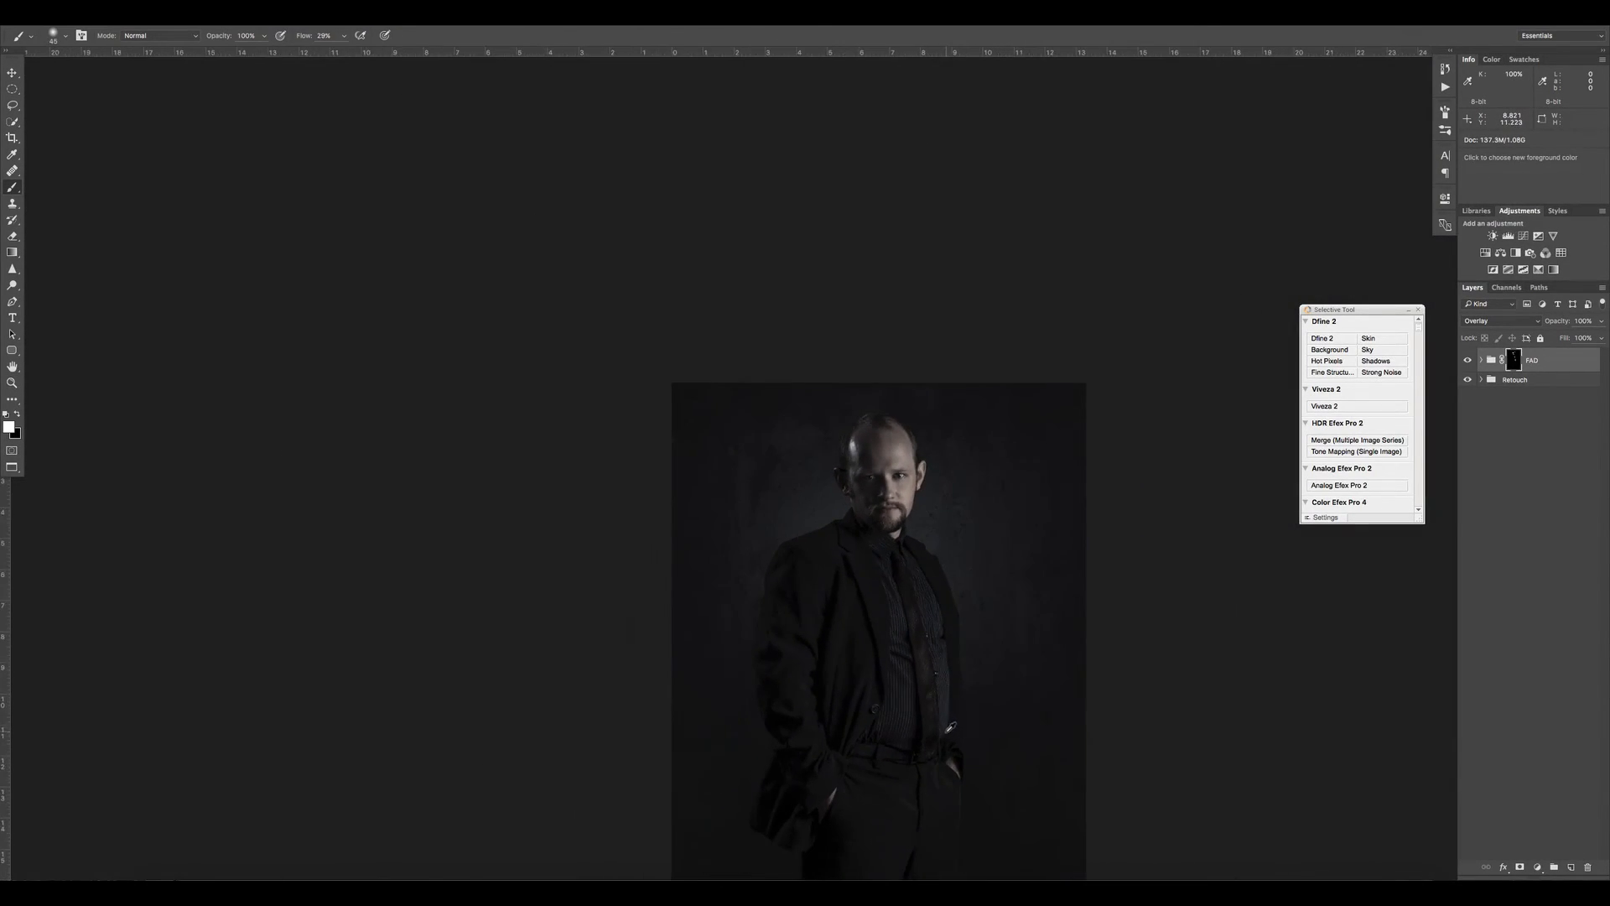
left_click_drag(921, 681, 872, 476)
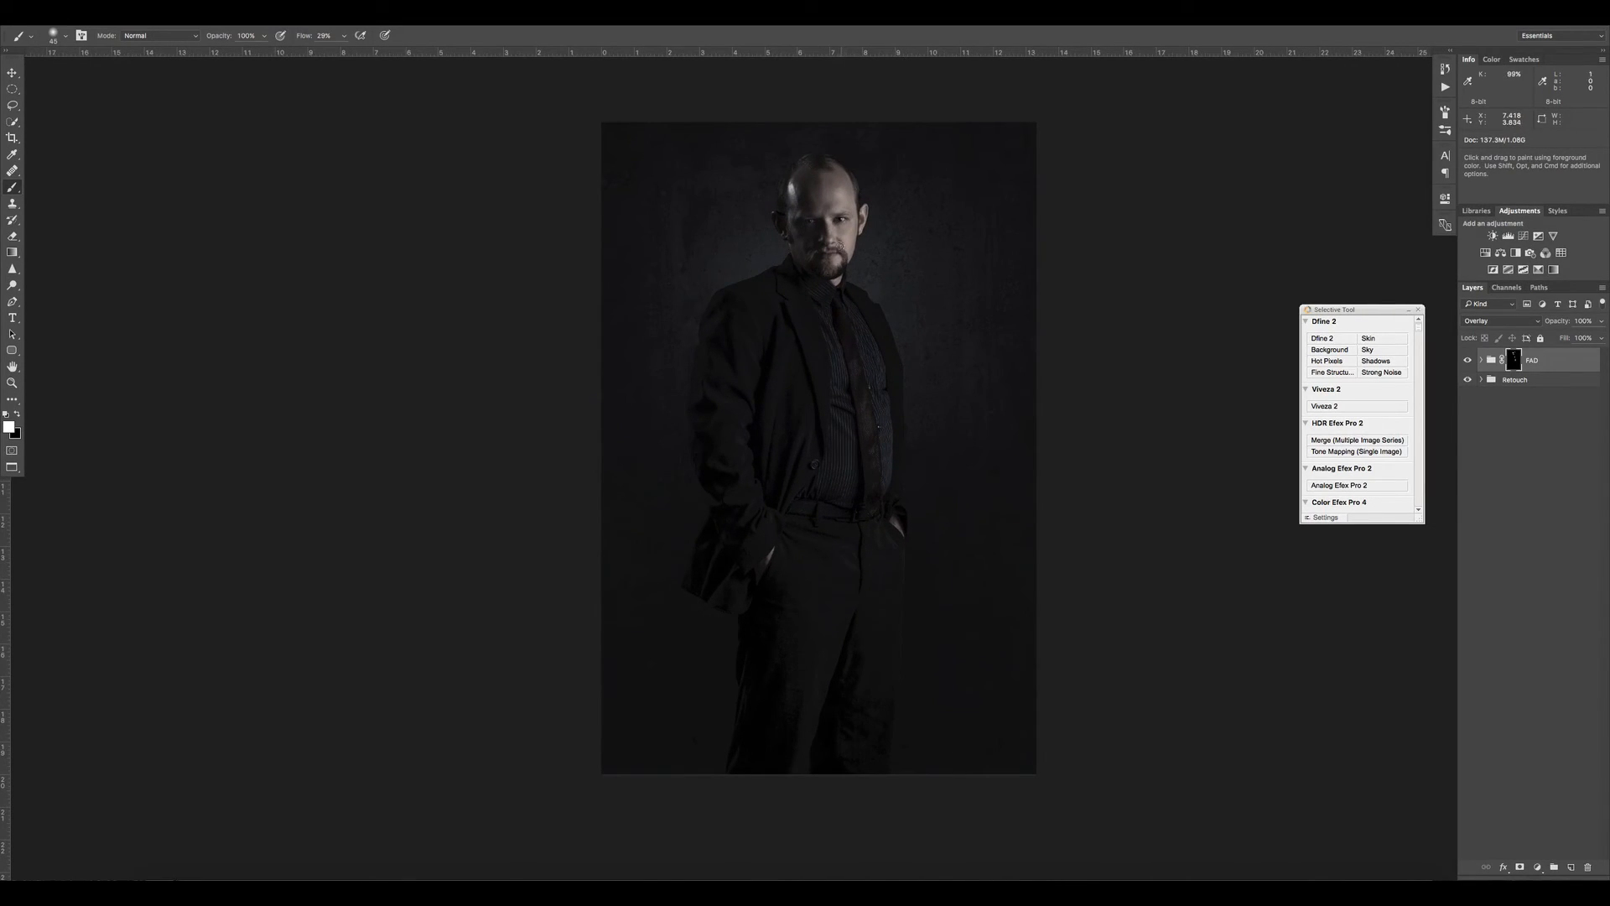
scroll(833, 231, "up", 5)
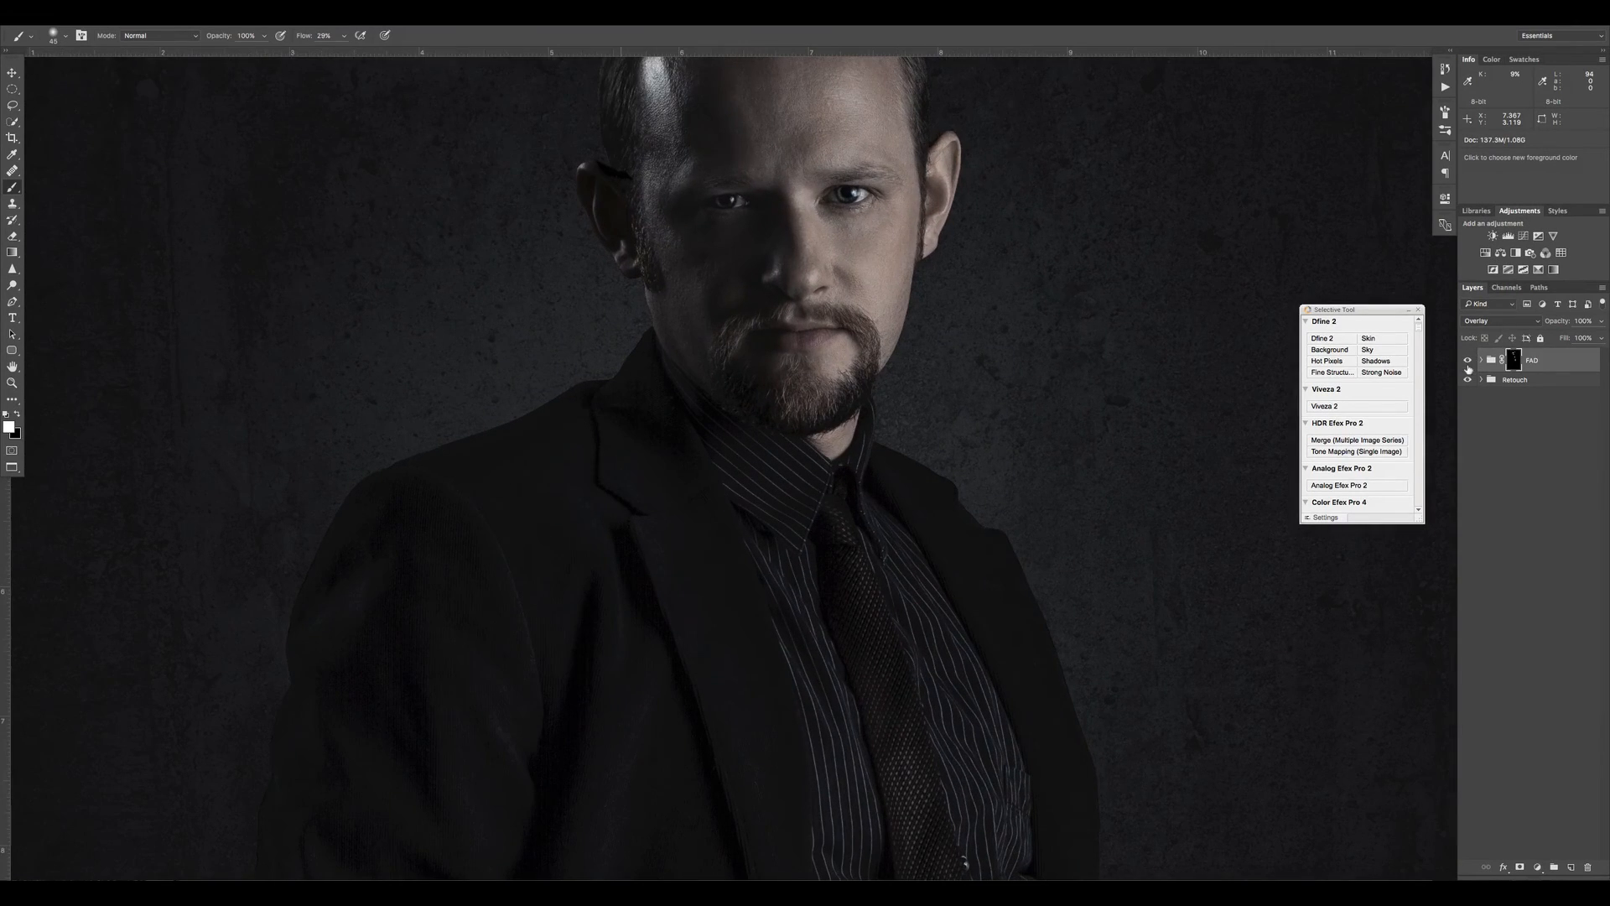
left_click(1469, 362)
left_click(1468, 362)
left_click(1467, 363)
scroll(1276, 403, "down", 1)
scroll(1276, 403, "down", 1)
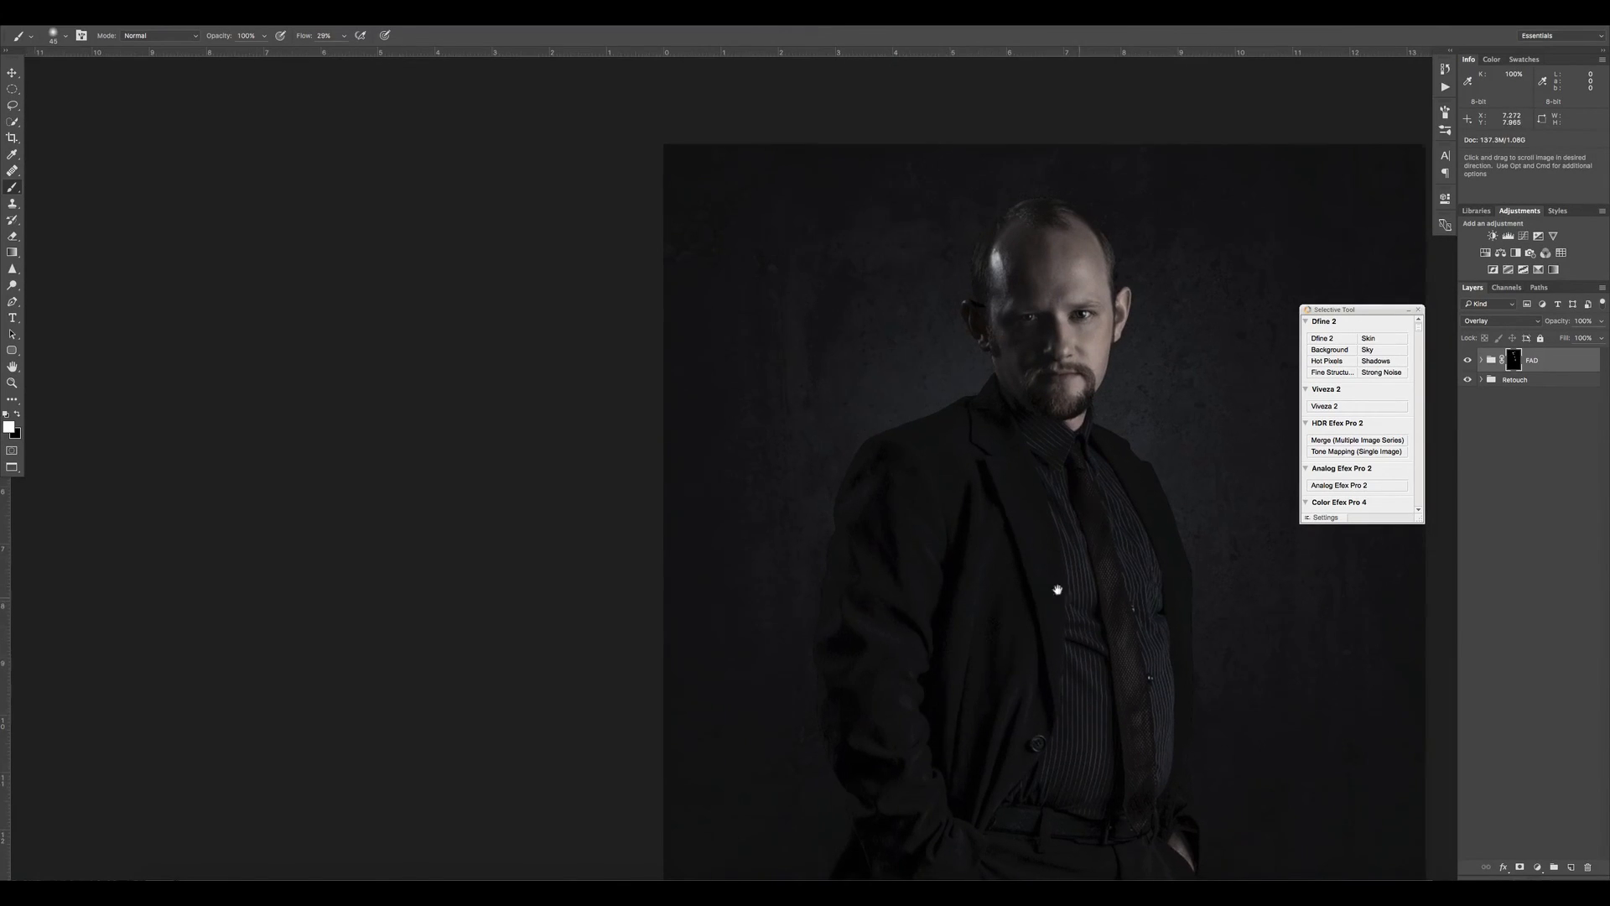
scroll(1153, 566, "right", 5)
scroll(1153, 566, "down", 2)
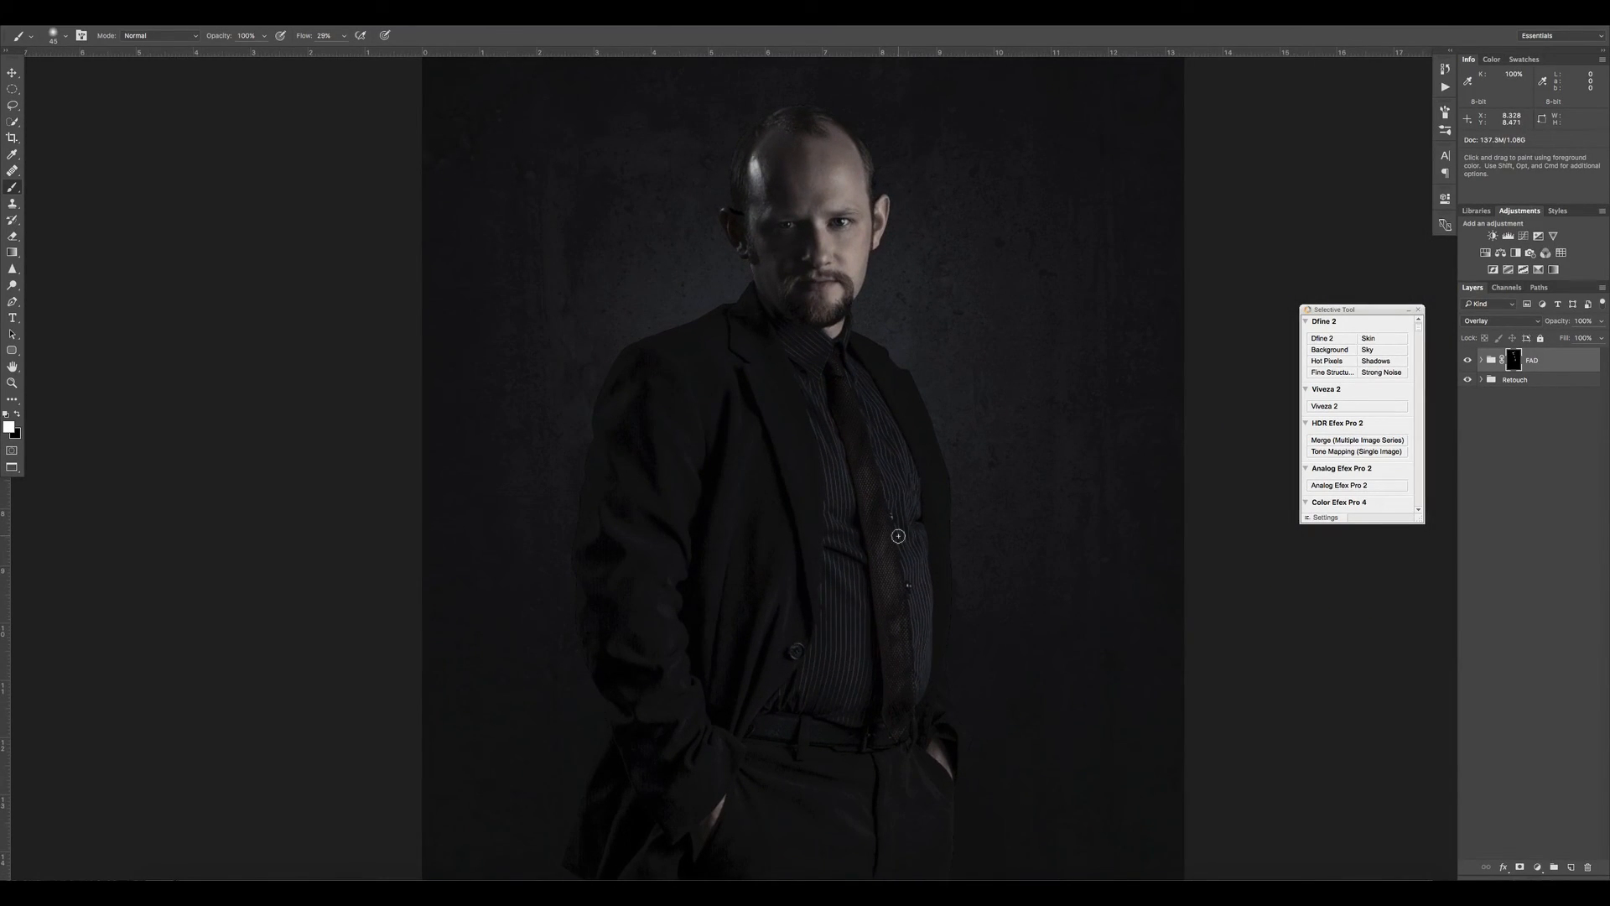